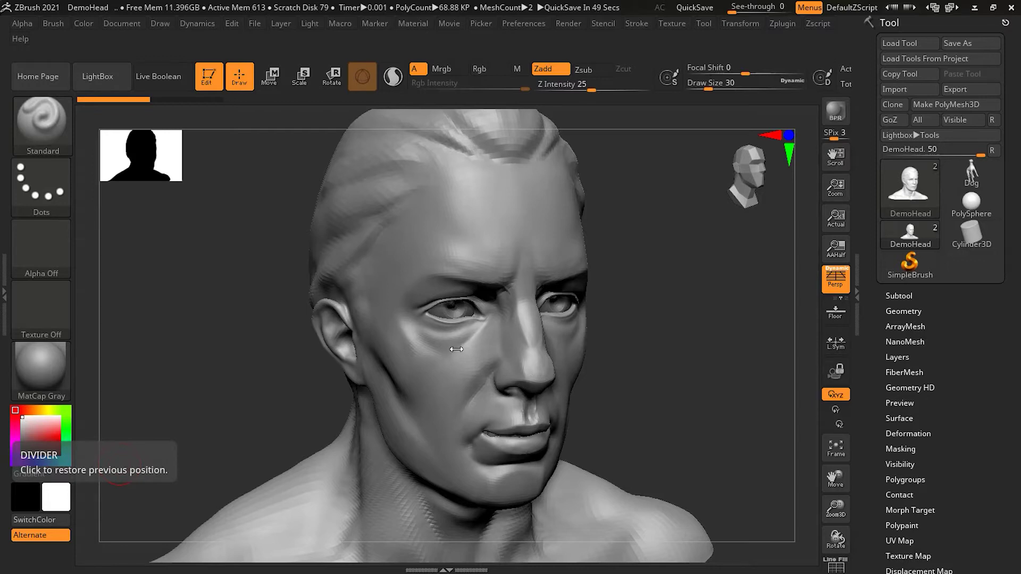
- Set the brush draw size to 38 for working on the cheek
right_click_drag(450, 364, 540, 355, "ctrl")
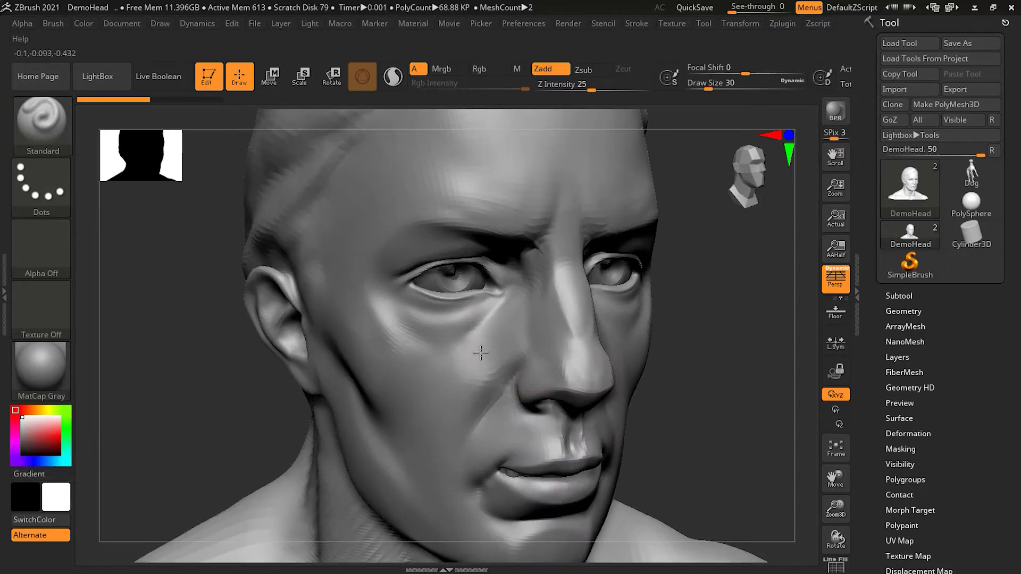
left_click_drag(707, 339, 645, 317, "alt")
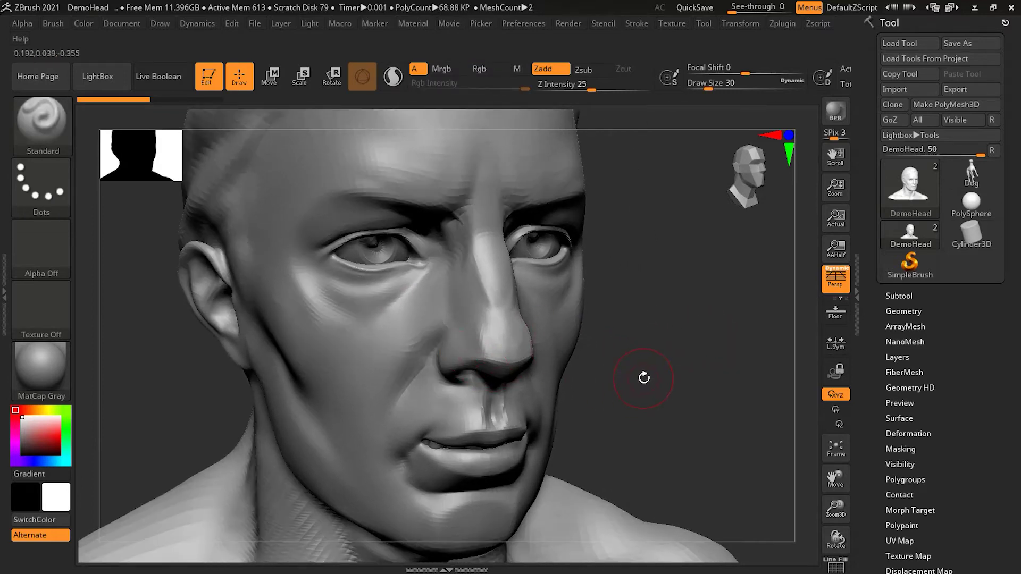
left_click_drag(643, 378, 656, 375)
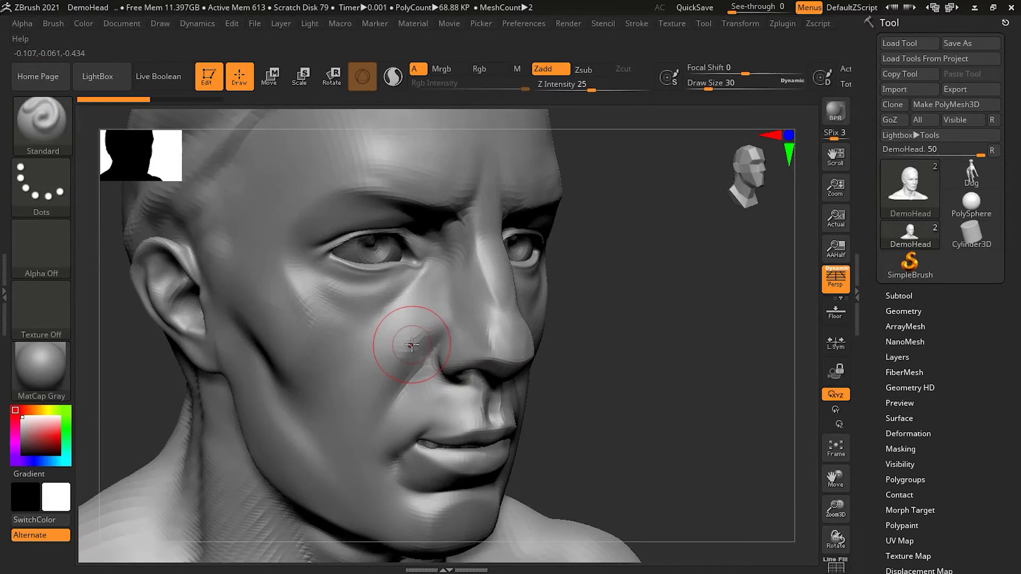
key("bracketright")
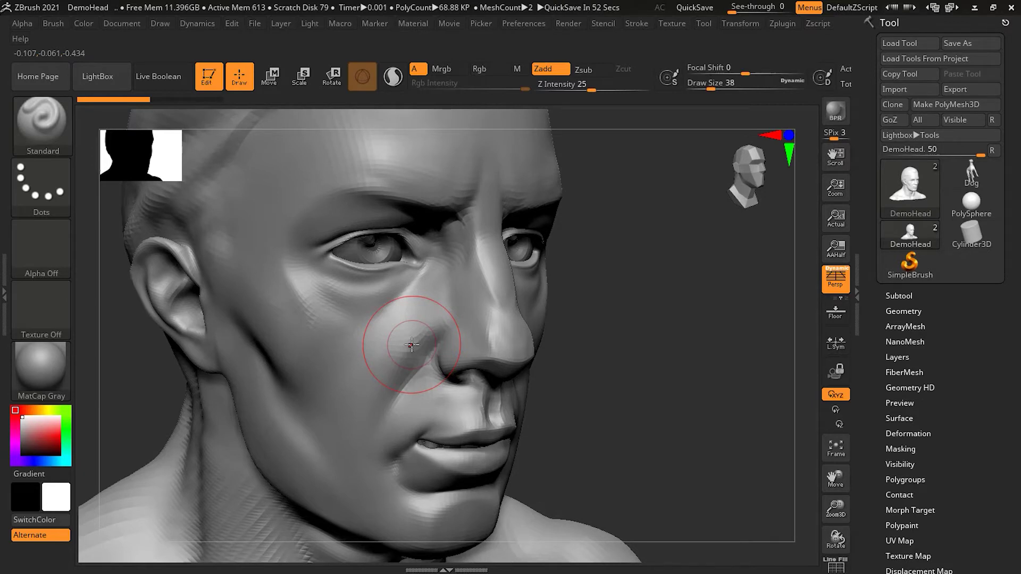
- Smooth the cheek, the mouth area, the nose and the brow with the Smooth brush
key("shift")
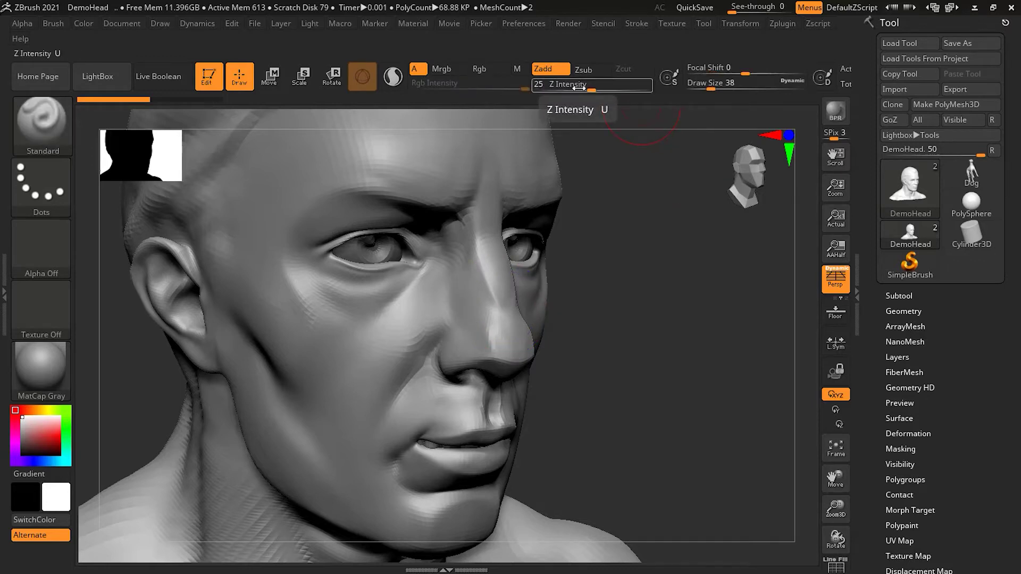
key("shift")
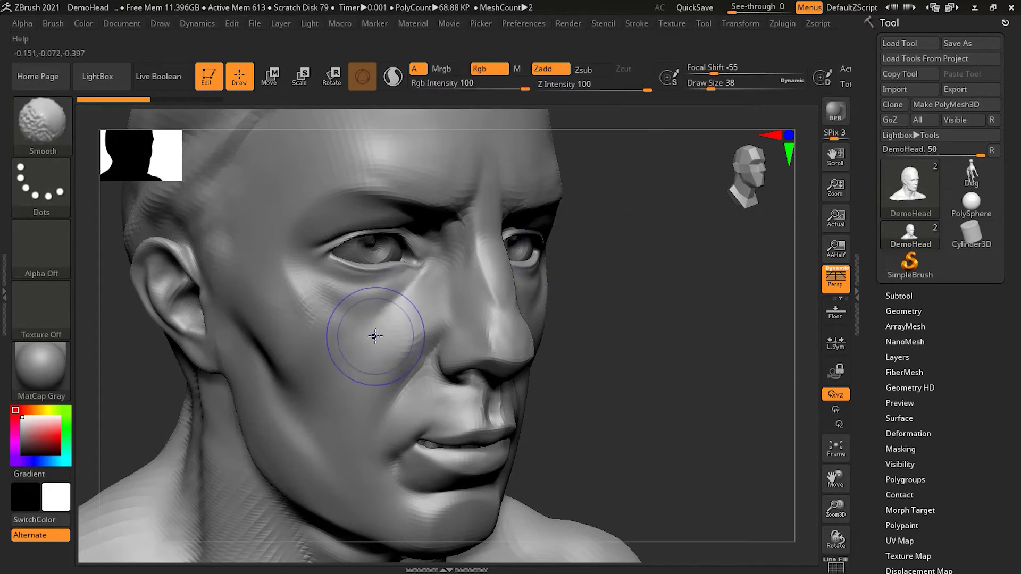
mouse_move(375, 336)
left_mouse_down("shift")
mouse_move(401, 333)
mouse_move(395, 386)
left_mouse_up("shift")
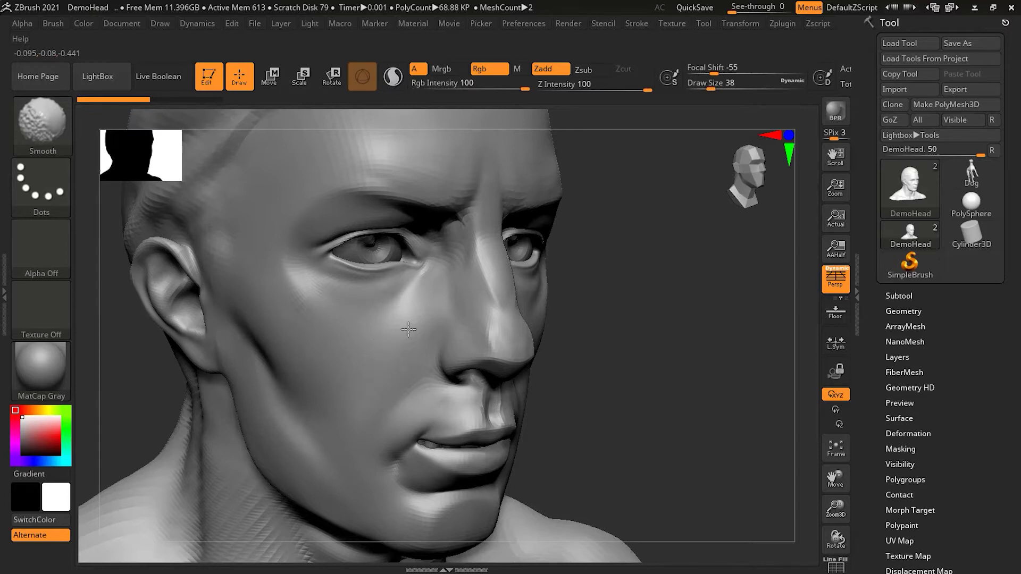
mouse_move(362, 457)
left_mouse_down()
mouse_move(420, 479)
mouse_move(474, 414)
mouse_move(484, 298)
mouse_move(510, 296)
mouse_move(372, 186)
mouse_move(396, 179)
mouse_move(433, 498)
mouse_move(486, 293)
left_mouse_up()
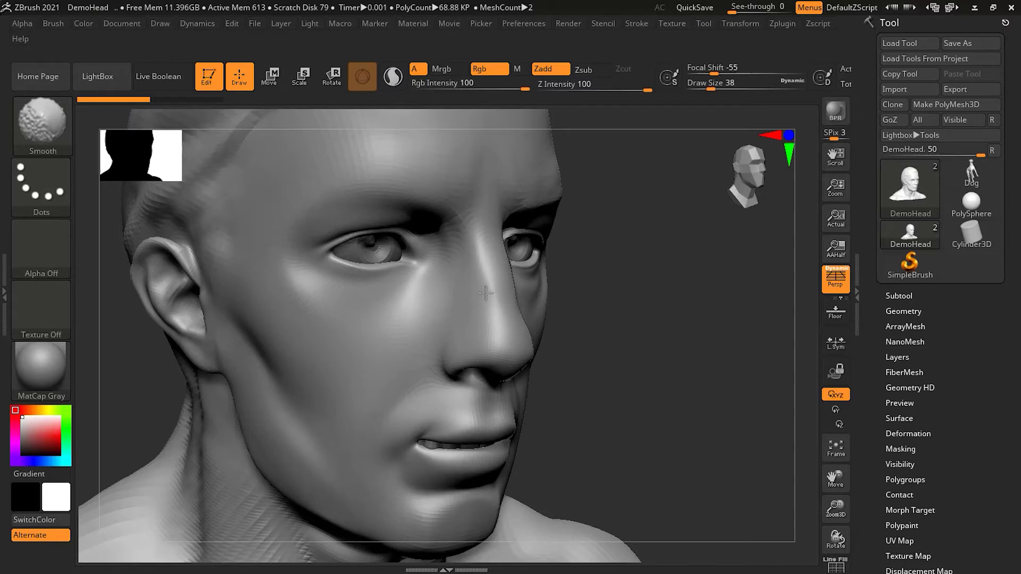
mouse_move(668, 383)
left_mouse_down()
mouse_move(645, 387)
mouse_move(744, 408)
left_mouse_up()
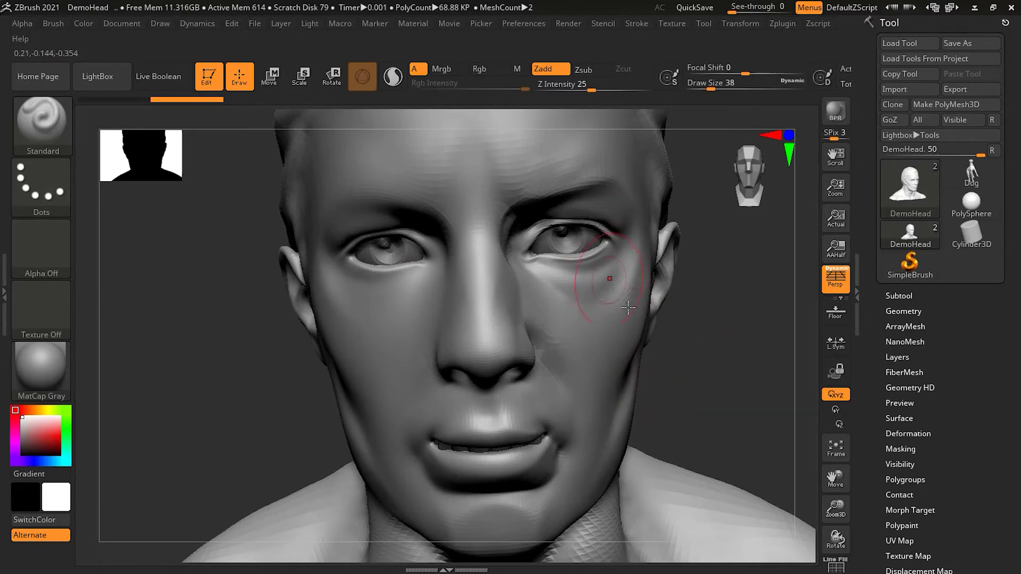
- Smooth the cheekbone, the jaw and the area around the ear with the Smooth brush
left_click_drag(725, 425, 691, 426)
mouse_move(294, 430)
left_mouse_down()
mouse_move(353, 429)
mouse_move(337, 426)
left_mouse_up()
key("shift")
mouse_move(251, 360)
left_mouse_down("shift")
mouse_move(224, 300)
mouse_move(286, 449)
mouse_move(294, 436)
mouse_move(188, 313)
left_mouse_up("shift")
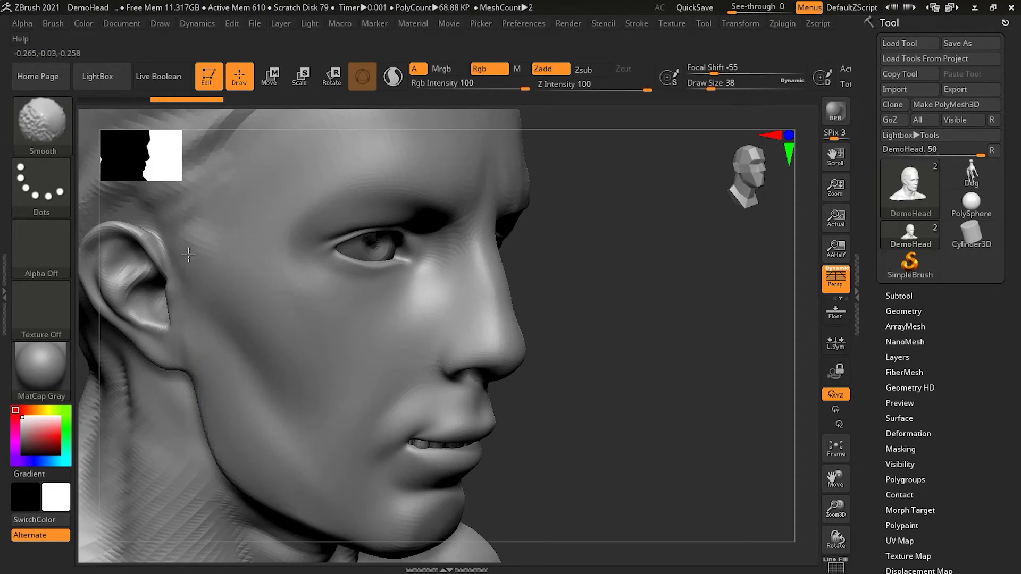
left_click_drag(287, 356, 314, 412, "shift")
right_click_drag(301, 402, 141, 255, "shift")
mouse_move(132, 285)
left_mouse_down("shift")
mouse_move(115, 283)
mouse_move(123, 253)
mouse_move(152, 308)
left_mouse_up("shift")
left_click_drag(543, 345, 279, 457, "alt")
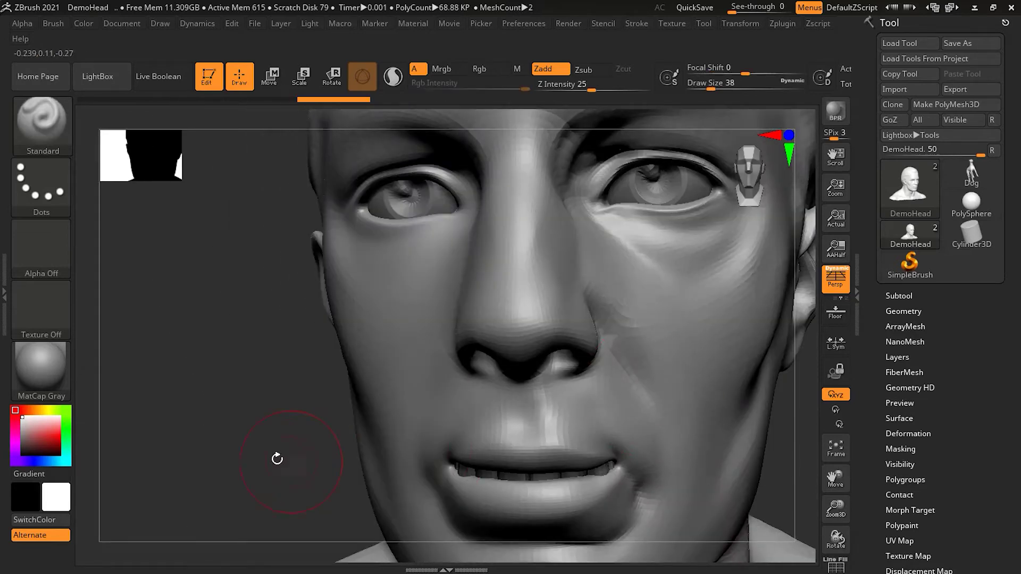
- Restore the whole head to the first state in the undo history
right_click_drag(265, 447, 713, 399)
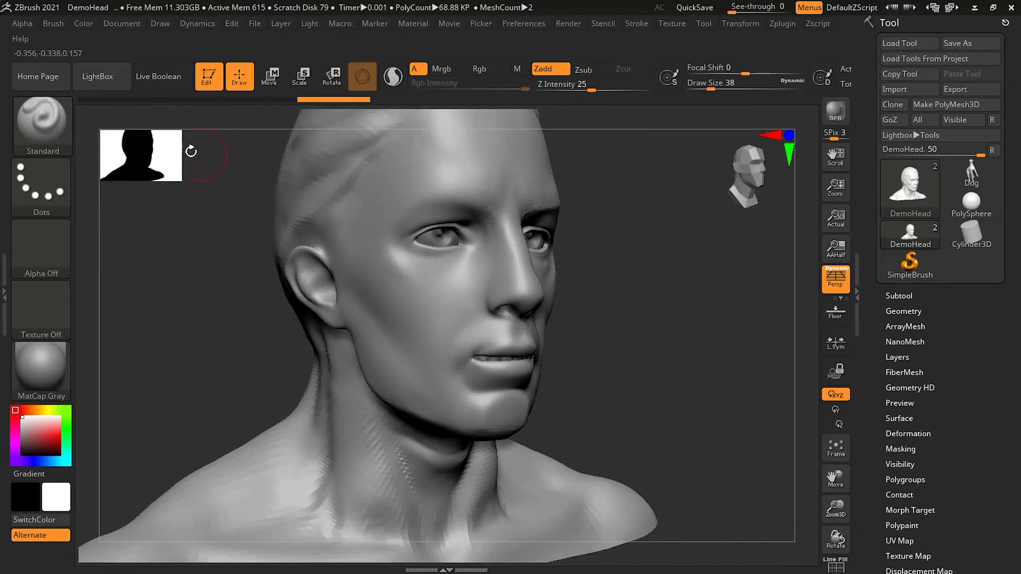
left_click(88, 99)
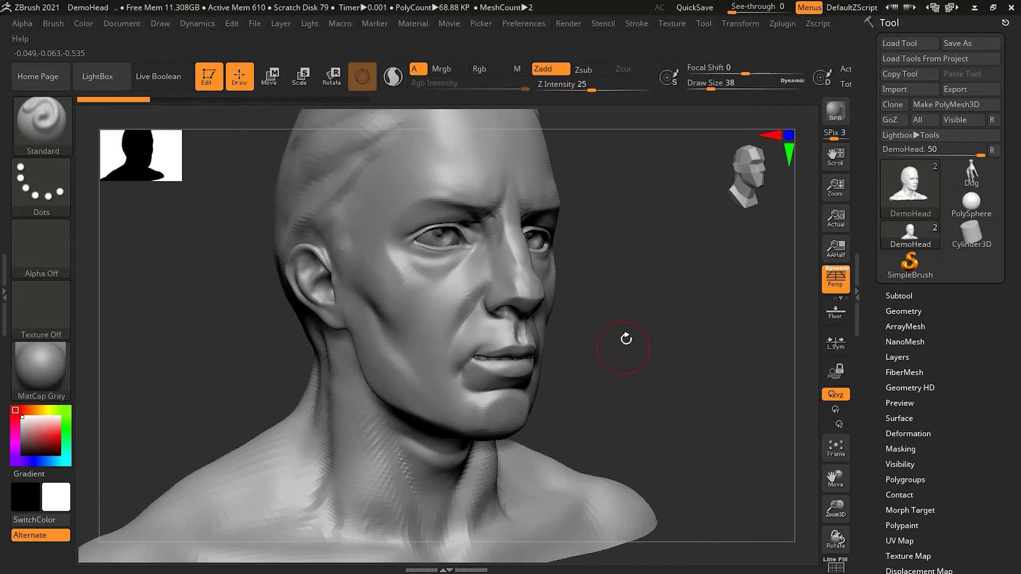
- Choose SmoothPeaks as the smoothing brush and skip its usage note until the next restart
right_click_drag(626, 338, 727, 401, "ctrl")
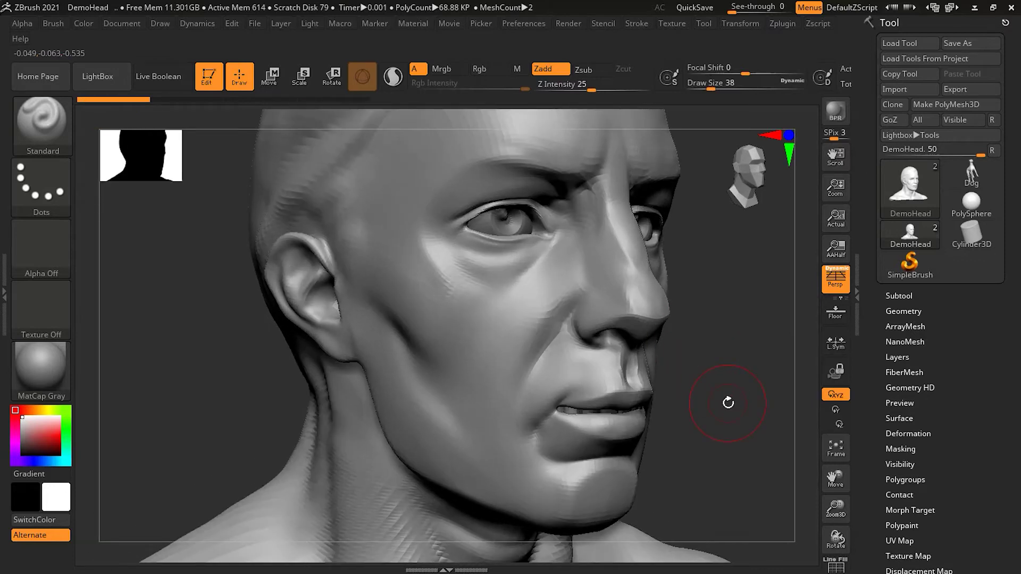
key("shift")
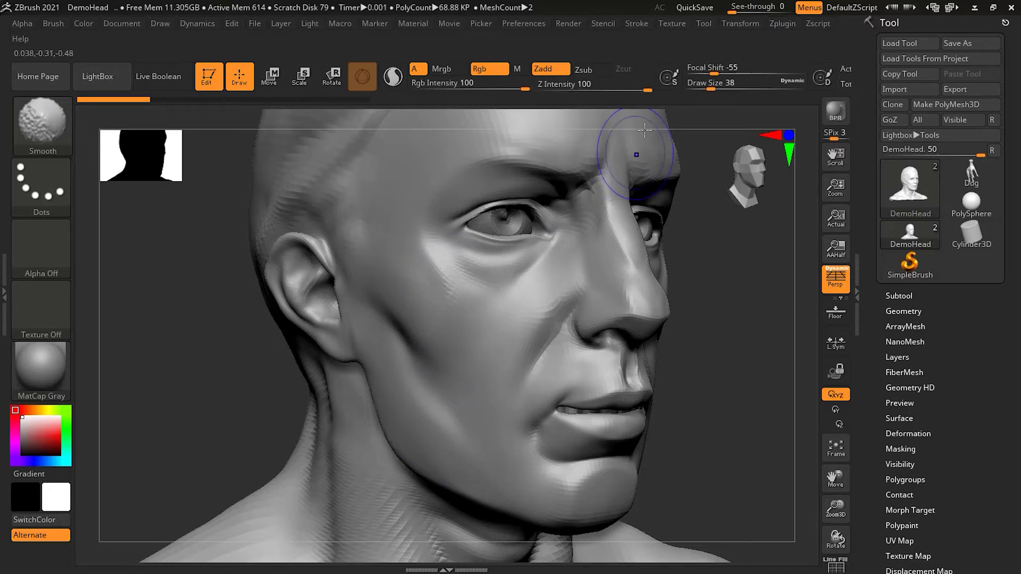
key("u")
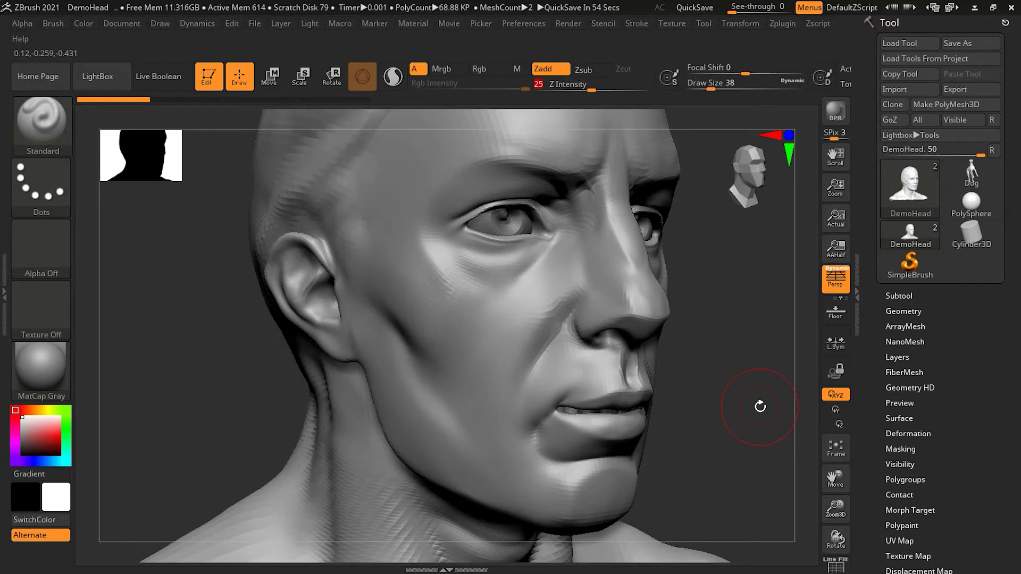
key("b")
key("s")
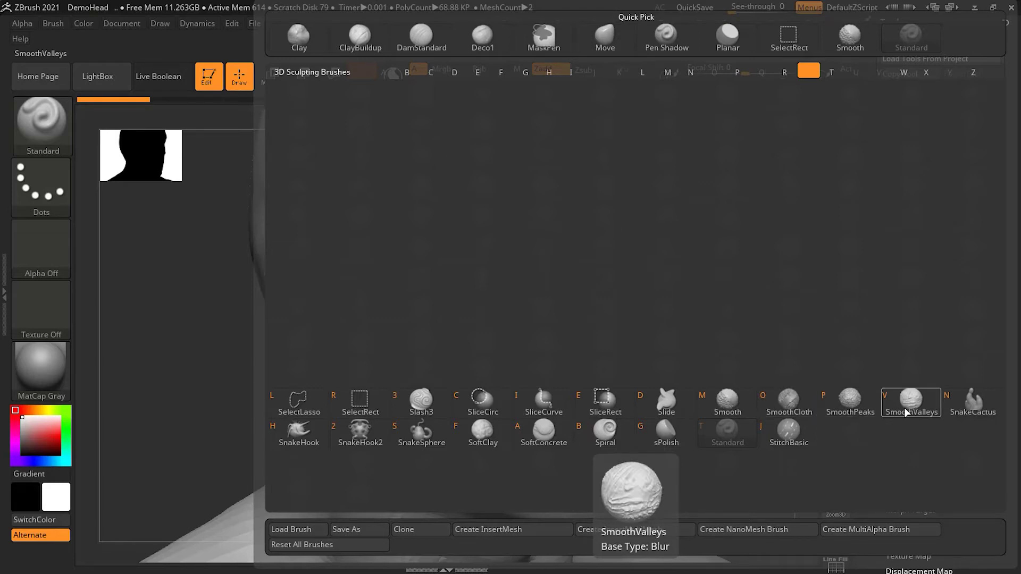
left_click(853, 401)
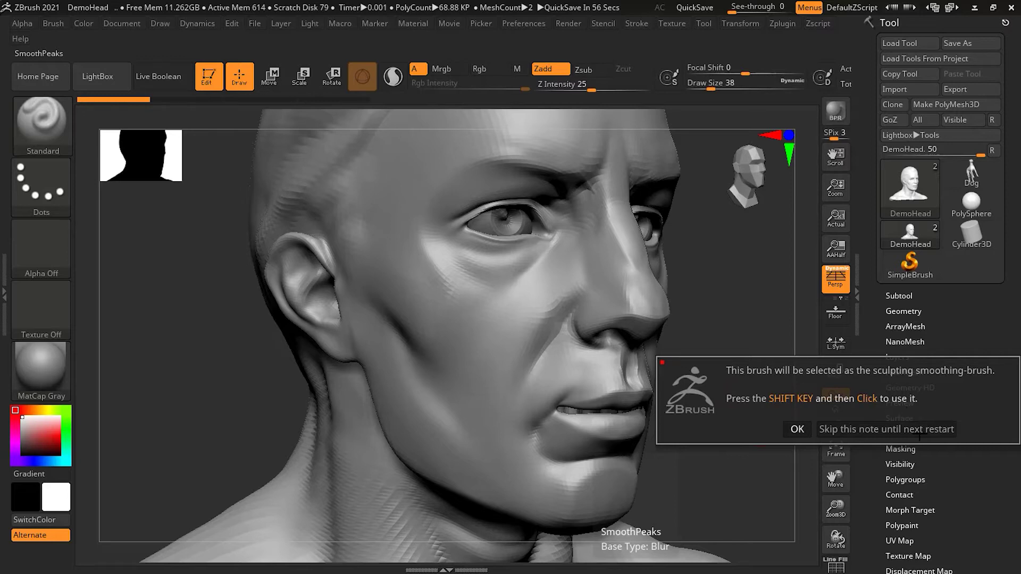
left_click(863, 431)
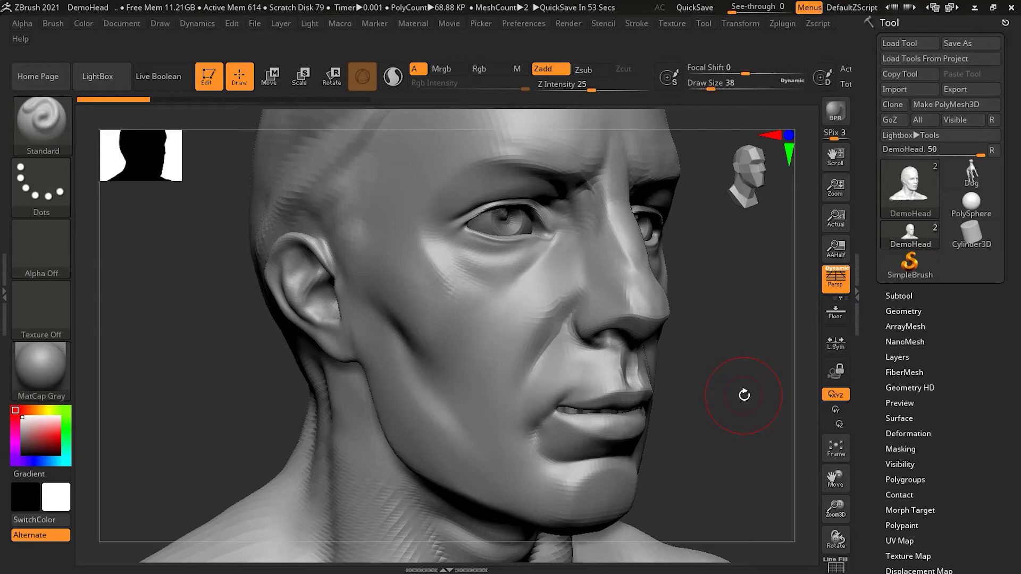
- Smooth the raised fold across the throat below the jaw with the SmoothPeaks brush
left_click_drag(726, 419, 675, 316)
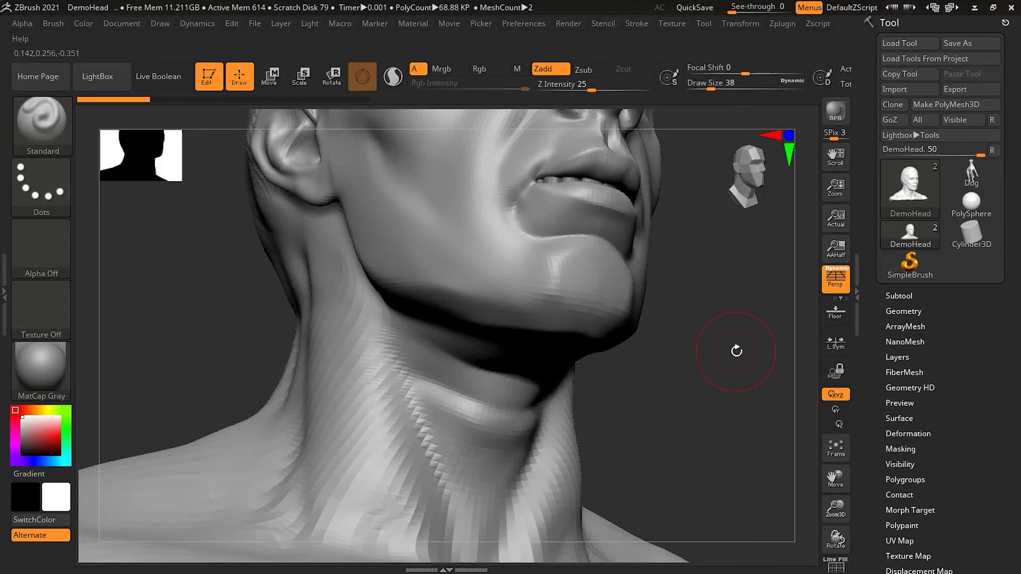
left_click_drag(737, 347, 549, 333)
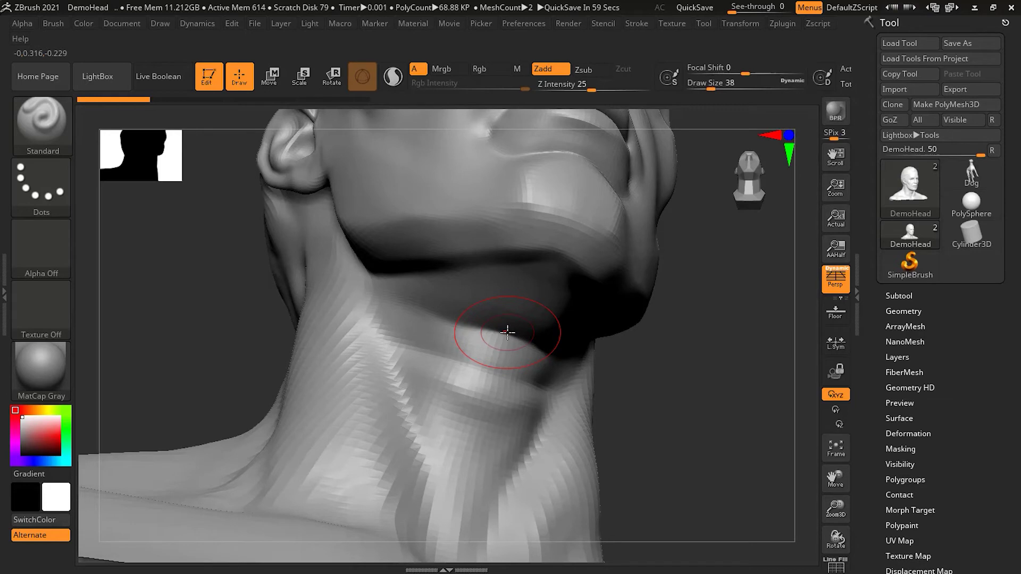
key("shift")
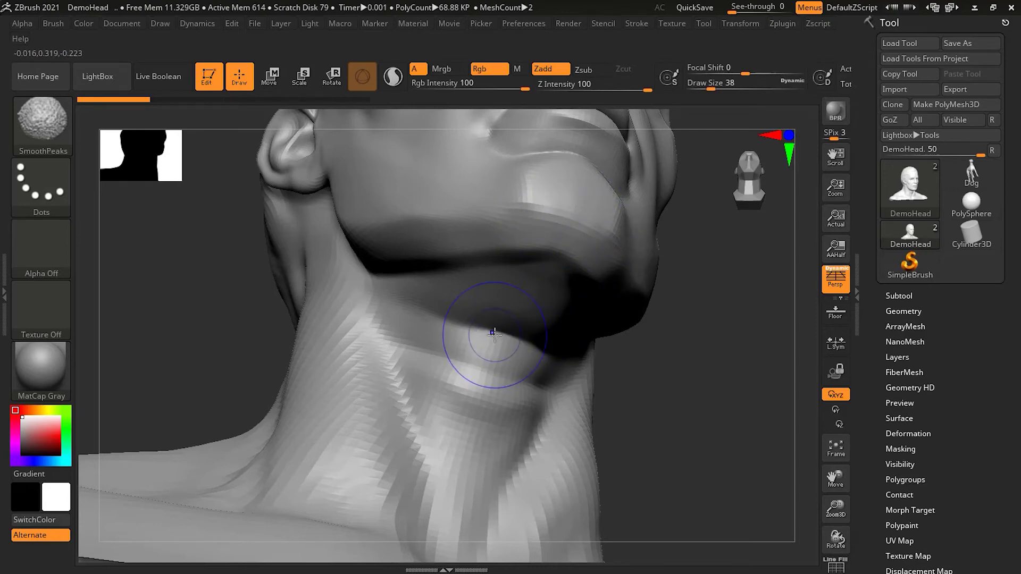
mouse_move(494, 335)
left_mouse_down("shift")
mouse_move(520, 342)
mouse_move(504, 337)
left_mouse_up("shift")
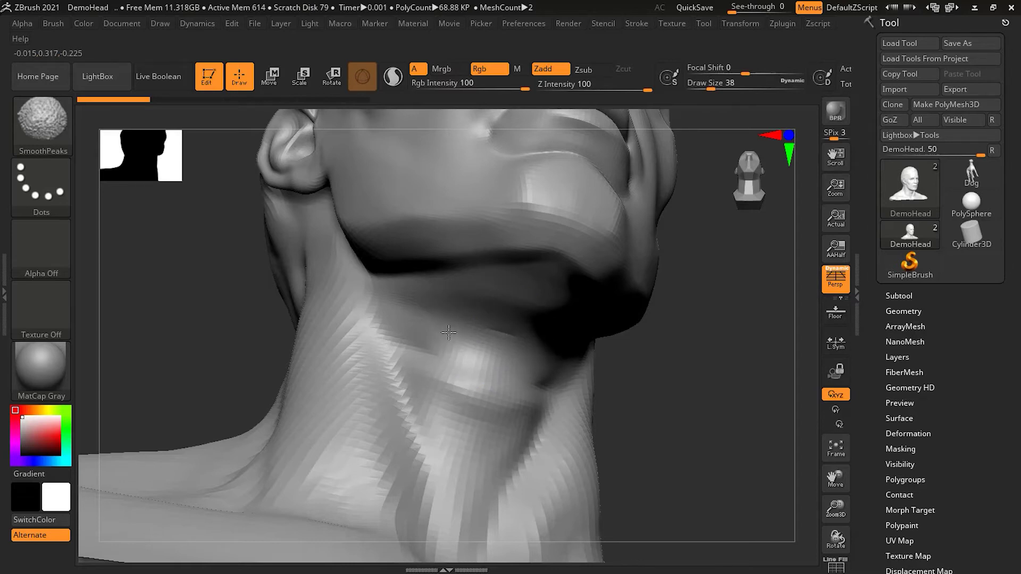
left_click_drag(440, 308, 517, 294, "shift")
mouse_move(564, 384)
left_mouse_down("shift")
mouse_move(440, 378)
mouse_move(478, 349)
left_mouse_up("shift")
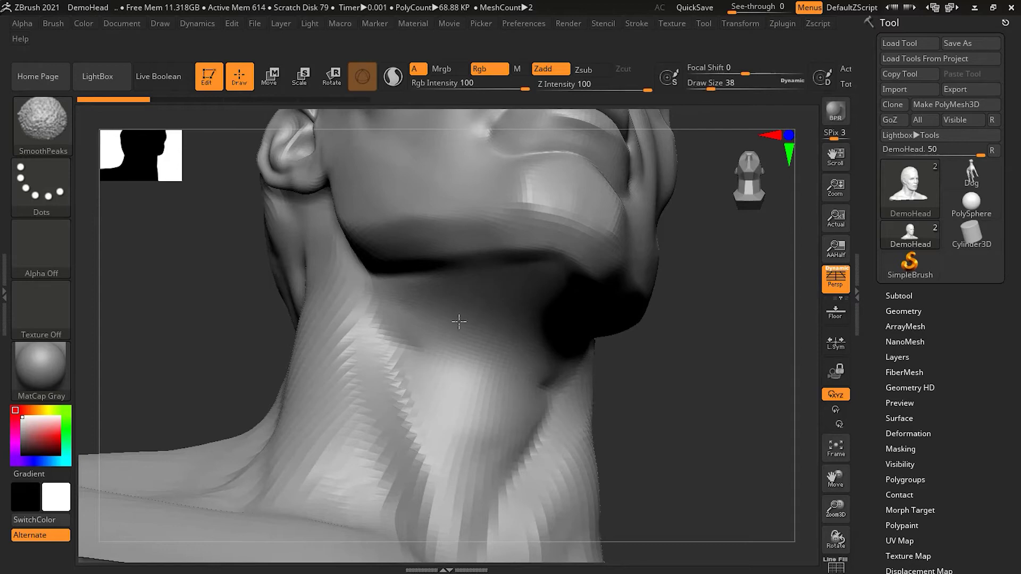
mouse_move(486, 322)
left_mouse_down("shift")
mouse_move(456, 317)
mouse_move(524, 334)
mouse_move(456, 325)
left_mouse_up("shift")
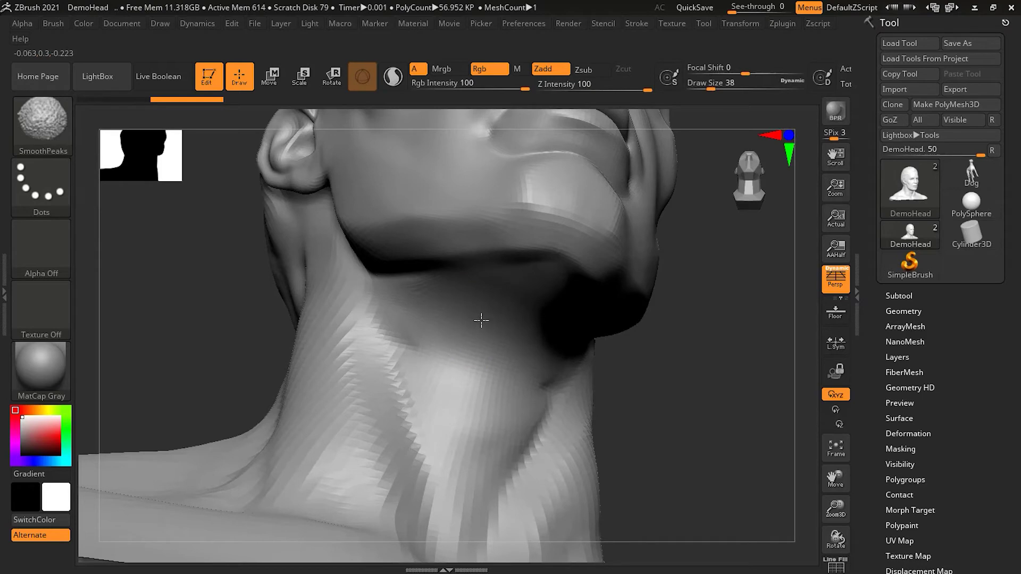
key("ctrl+shift+z")
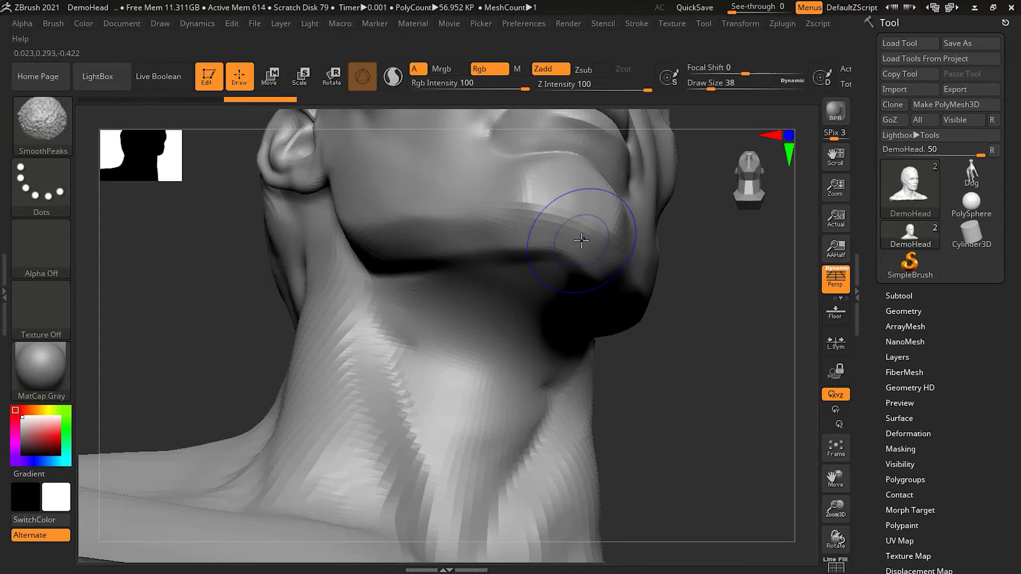
- Smooth the chin and the transition to the underside of the jaw with SmoothPeaks
mouse_move(581, 241)
left_mouse_down("shift")
mouse_move(528, 224)
mouse_move(611, 273)
mouse_move(530, 207)
mouse_move(614, 262)
mouse_move(489, 247)
mouse_move(611, 257)
mouse_move(600, 283)
left_mouse_up("shift")
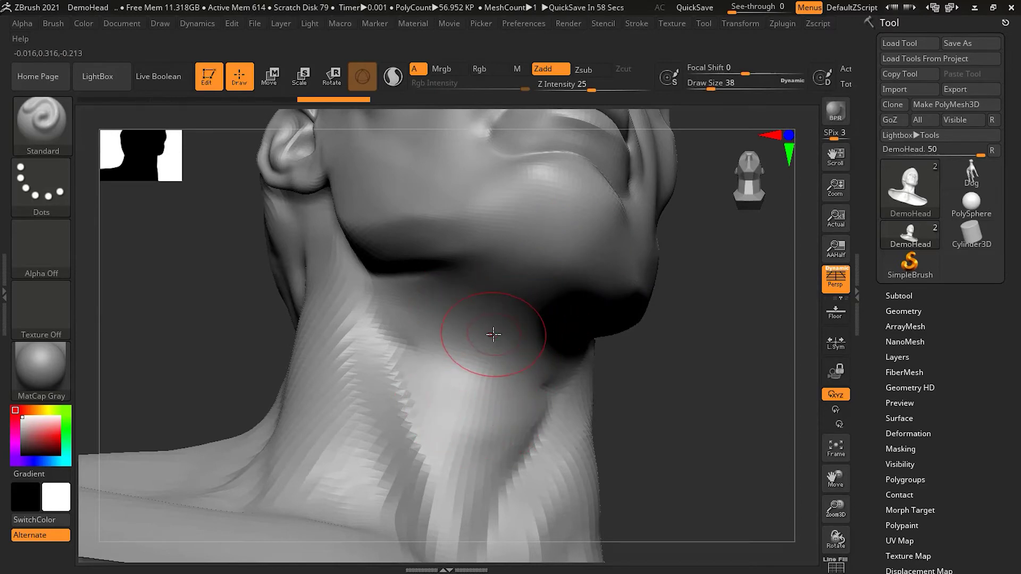
key("shift")
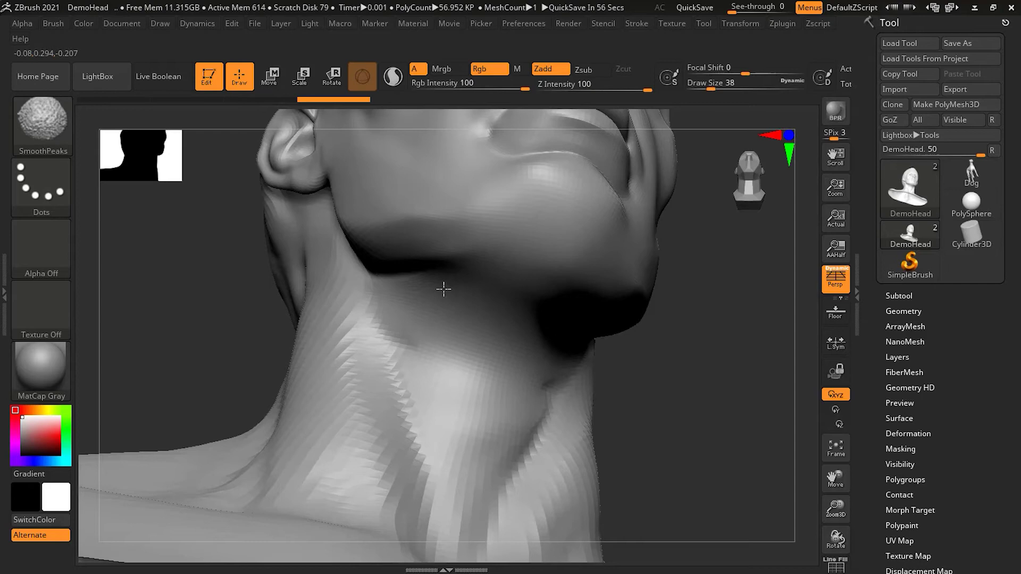
mouse_move(681, 308)
left_mouse_down()
mouse_move(700, 383)
mouse_move(718, 389)
mouse_move(670, 389)
left_mouse_up()
left_click_drag(707, 358, 737, 325)
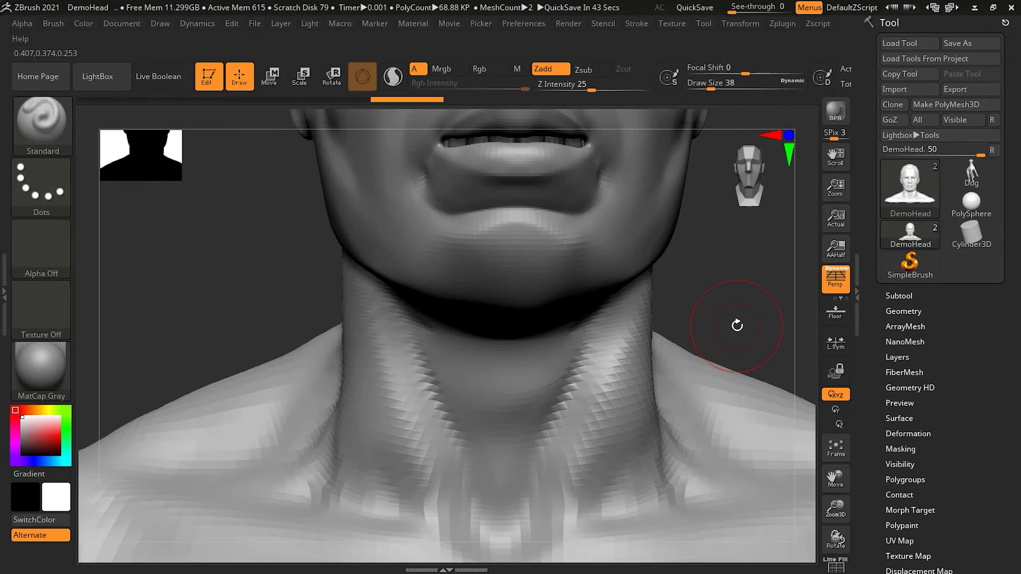
- Reselect SmoothPeaks as the smoothing brush and return the neck and chin to the first undo history state
key("b")
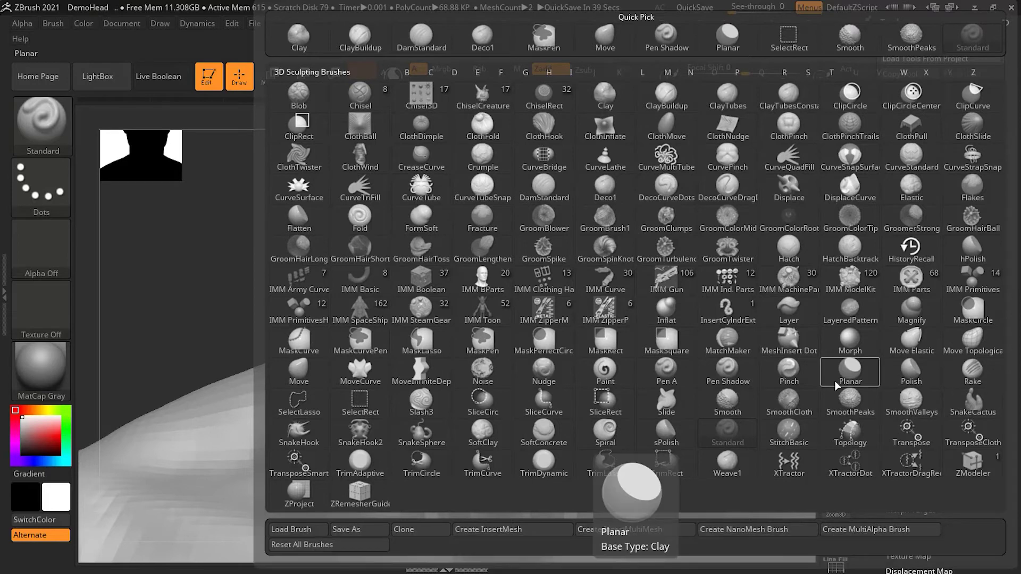
key("s")
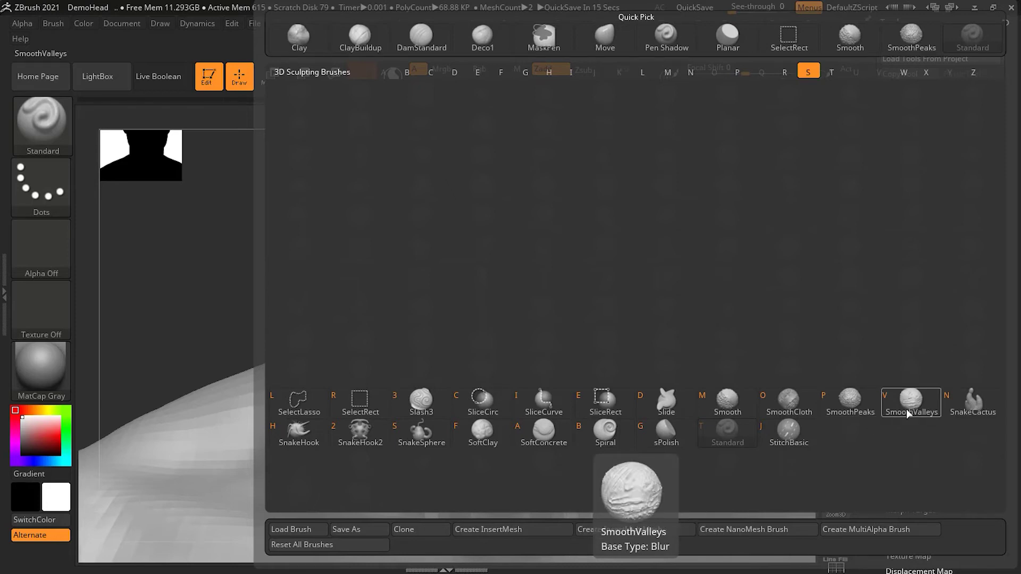
left_click(859, 401)
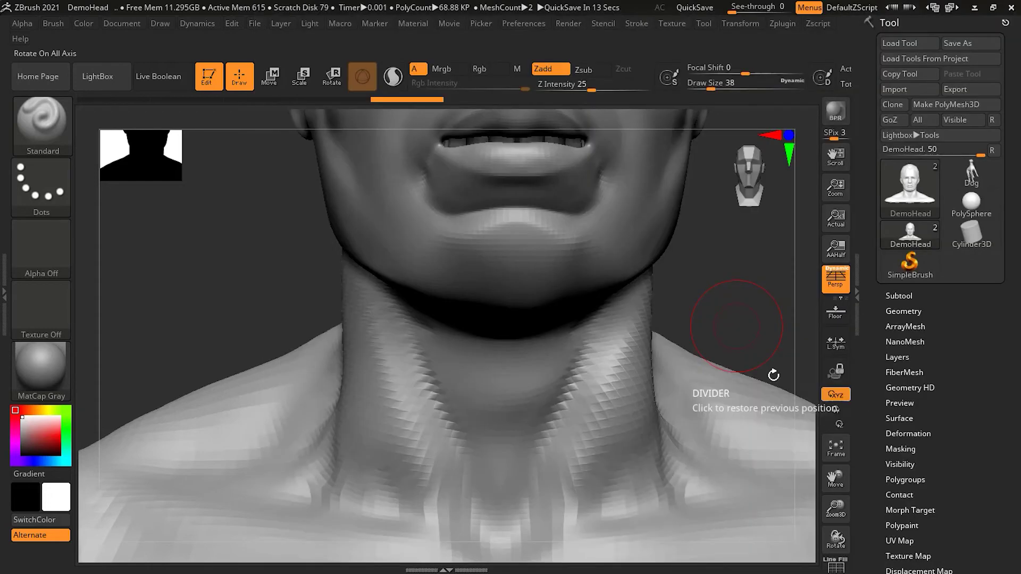
left_click(104, 100)
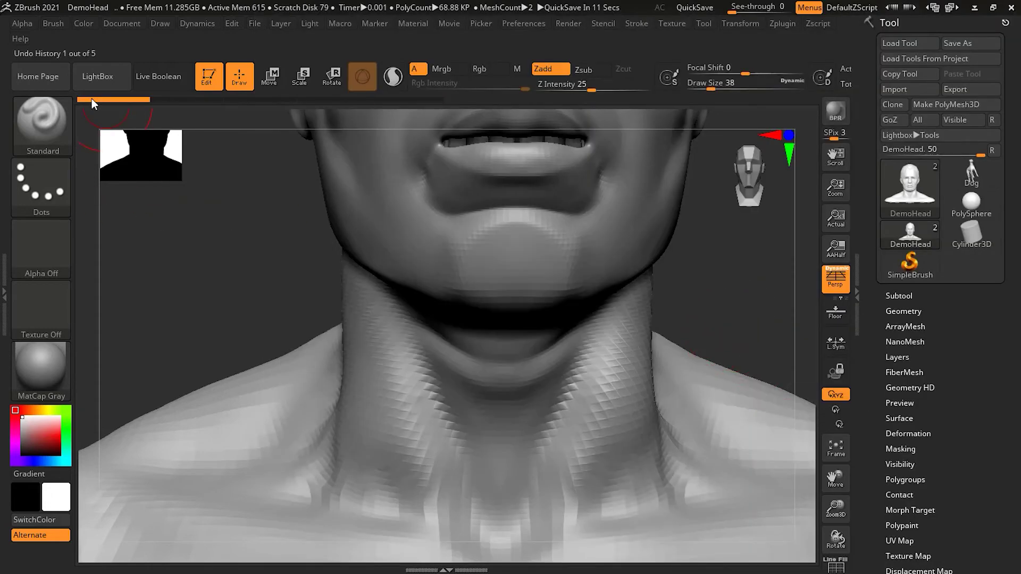
- Smooth the throat folds, neck muscles and underside of the jaw with SmoothPeaks, and return to the first undo history state
left_click_drag(690, 253, 723, 303)
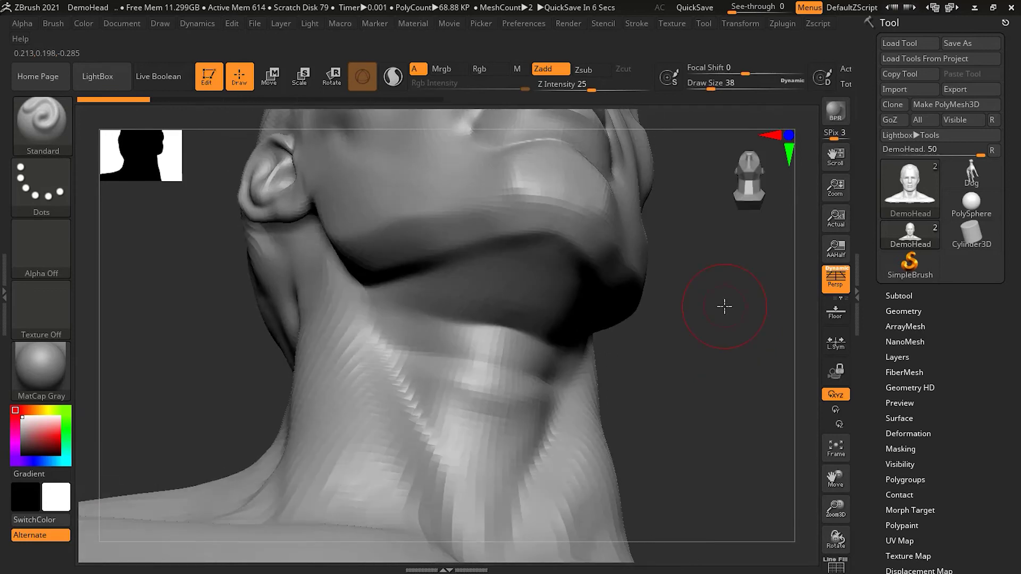
key("shift")
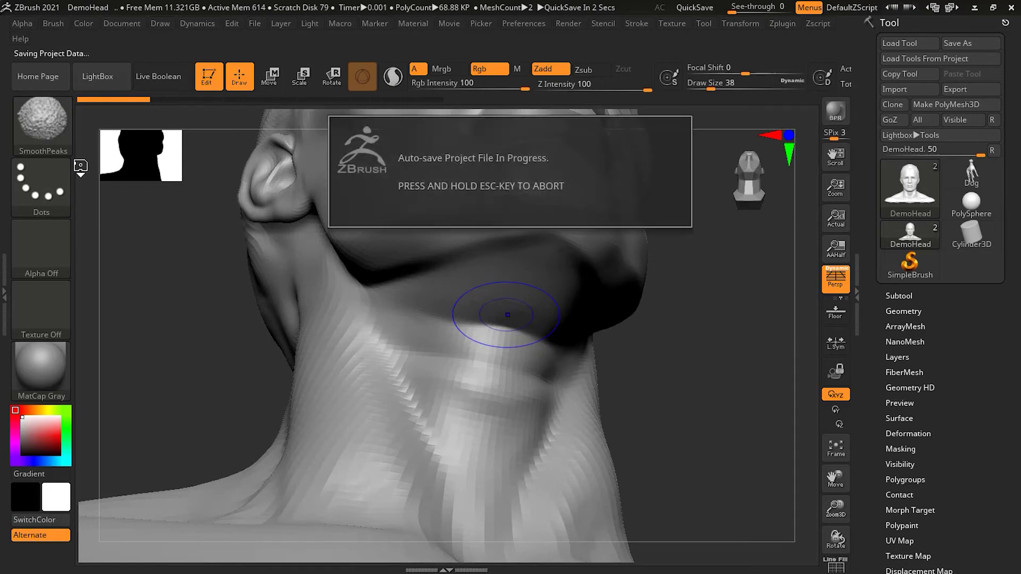
key("shift")
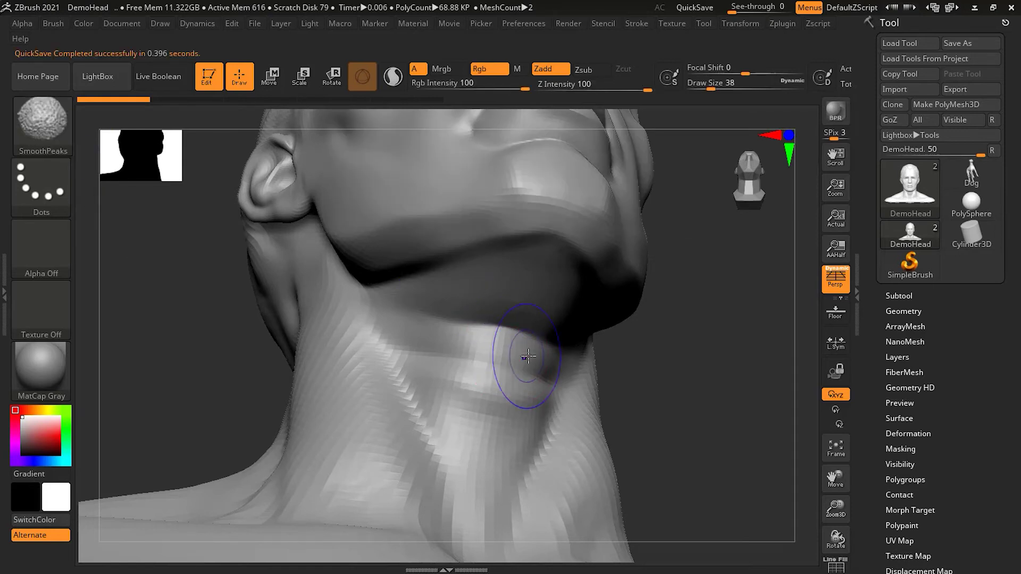
left_click_drag(597, 372, 587, 364, "shift")
mouse_move(499, 277)
left_mouse_down("shift")
mouse_move(468, 342)
mouse_move(468, 318)
left_mouse_up("shift")
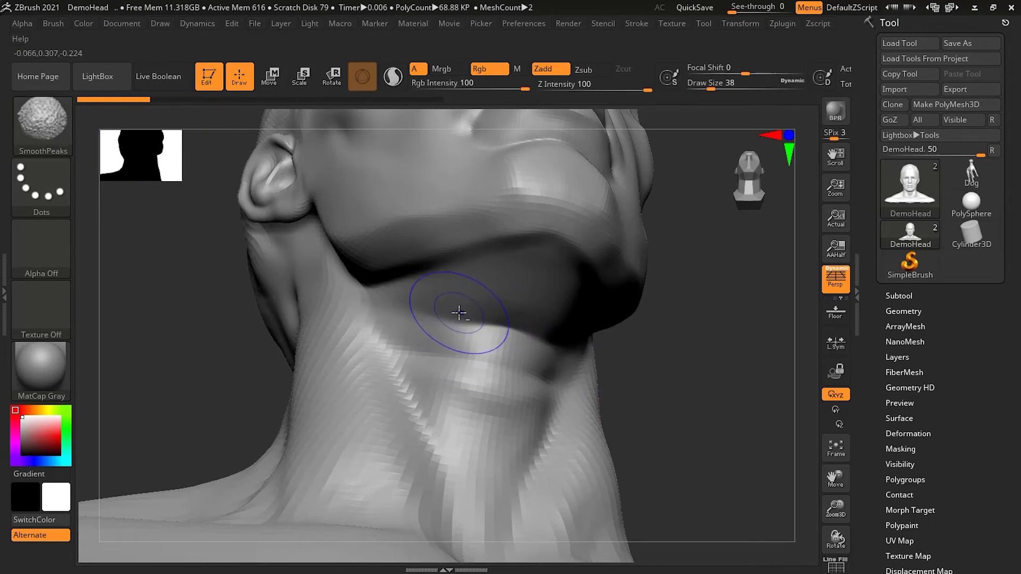
mouse_move(459, 313)
left_mouse_down("shift")
mouse_move(541, 355)
mouse_move(474, 329)
mouse_move(540, 336)
mouse_move(492, 320)
mouse_move(548, 333)
mouse_move(494, 323)
left_mouse_up("shift")
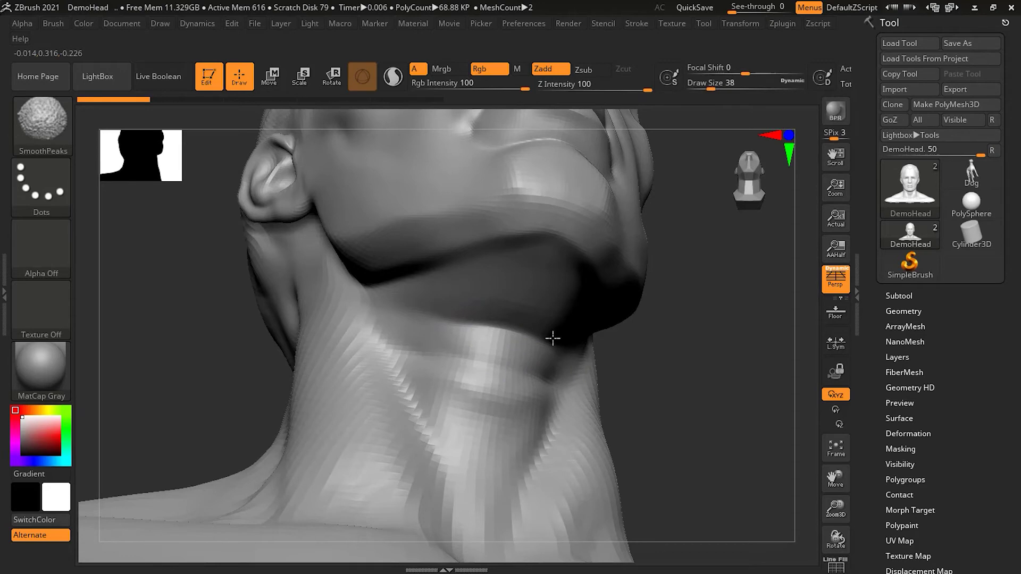
left_click_drag(405, 354, 480, 356, "shift")
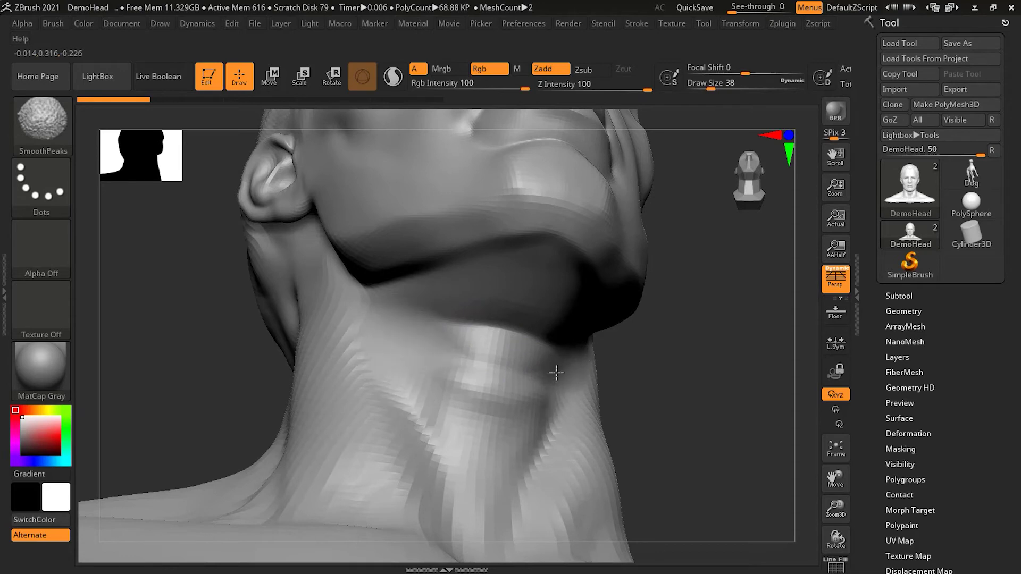
left_click_drag(480, 494, 393, 383, "shift")
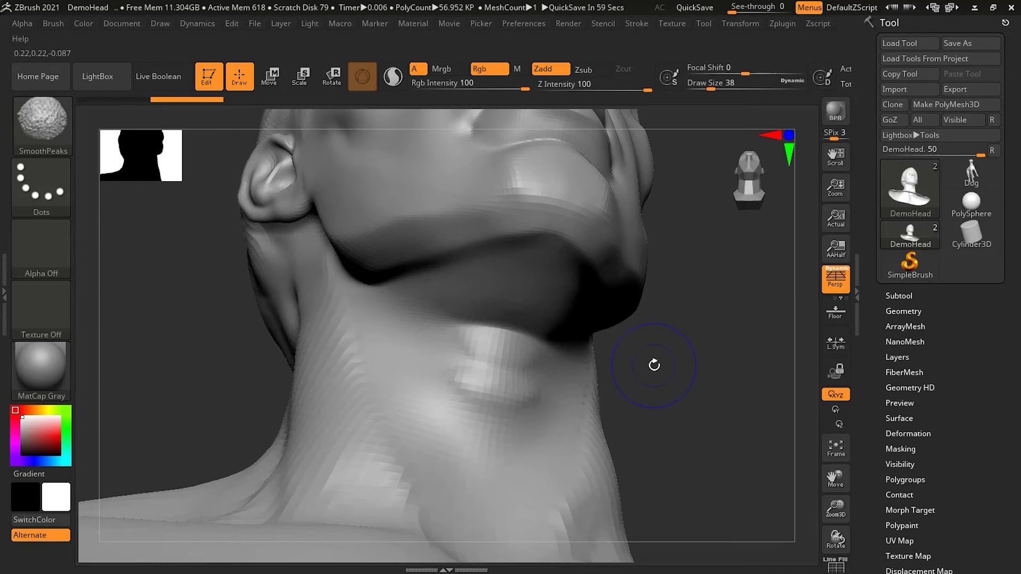
mouse_move(465, 365)
left_mouse_down("shift")
mouse_move(469, 378)
mouse_move(554, 342)
mouse_move(516, 321)
mouse_move(519, 270)
mouse_move(490, 340)
mouse_move(352, 348)
mouse_move(575, 284)
mouse_move(539, 431)
mouse_move(527, 407)
mouse_move(414, 437)
mouse_move(579, 509)
mouse_move(534, 320)
left_mouse_up("shift")
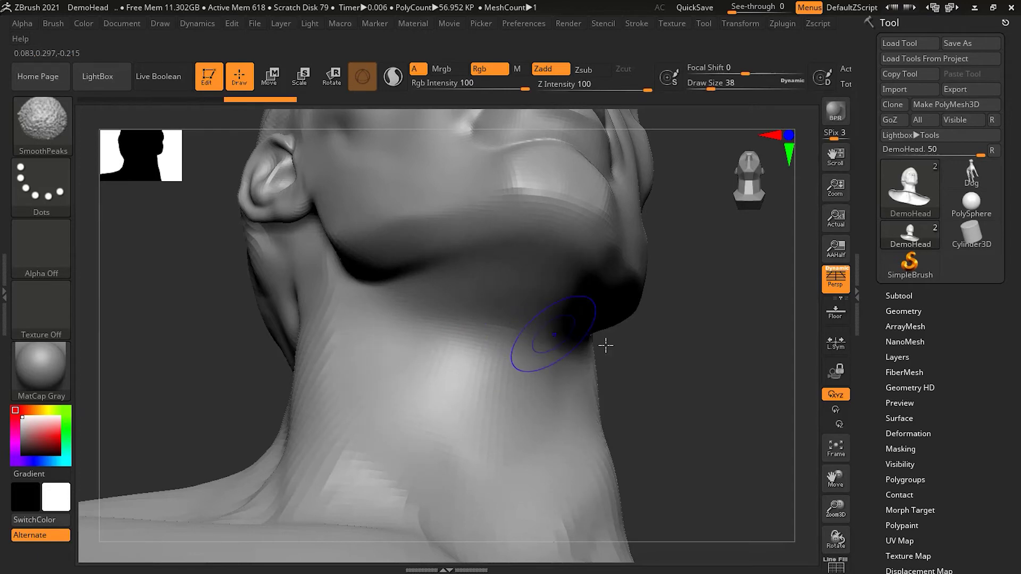
left_click(88, 101)
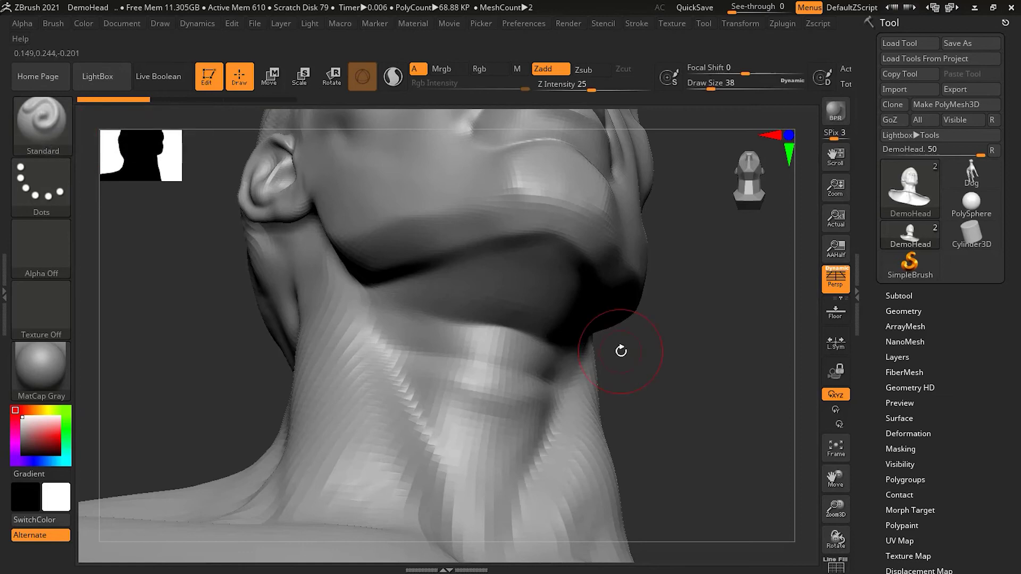
- Smooth the neck muscle edges, throat bump and chin again with SmoothPeaks, and restore the unsmoothed head from the undo history
key("shift")
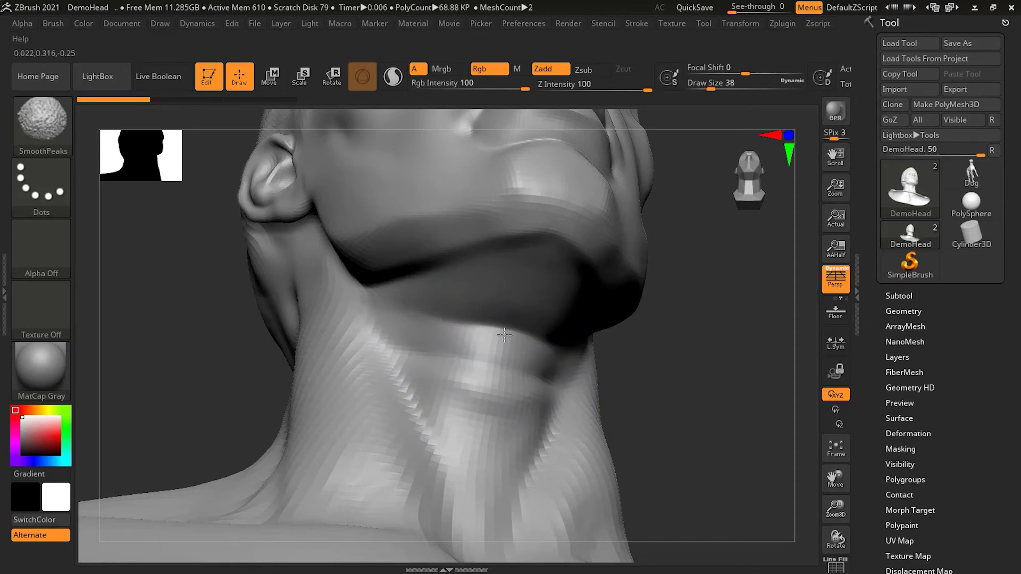
mouse_move(569, 353)
left_mouse_down("shift")
mouse_move(526, 468)
mouse_move(479, 527)
mouse_move(384, 300)
mouse_move(378, 447)
mouse_move(549, 553)
mouse_move(502, 524)
left_mouse_up("shift")
mouse_move(492, 401)
left_mouse_down("shift")
mouse_move(478, 418)
mouse_move(528, 420)
mouse_move(460, 277)
left_mouse_up("shift")
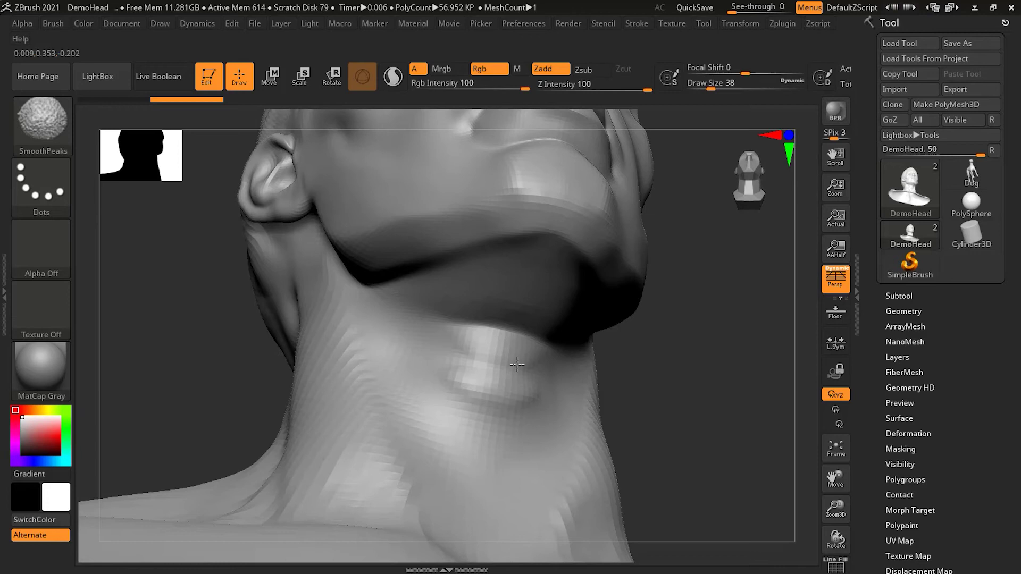
mouse_move(485, 384)
left_mouse_down()
mouse_move(474, 388)
mouse_move(495, 372)
mouse_move(486, 383)
mouse_move(503, 409)
mouse_move(481, 276)
mouse_move(492, 212)
mouse_move(458, 222)
left_mouse_up()
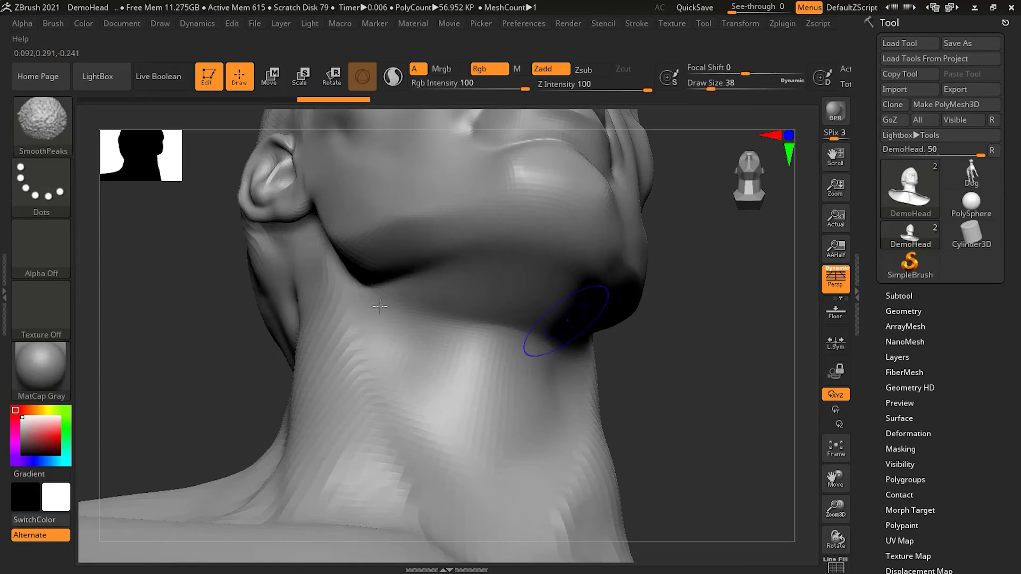
left_click(95, 99)
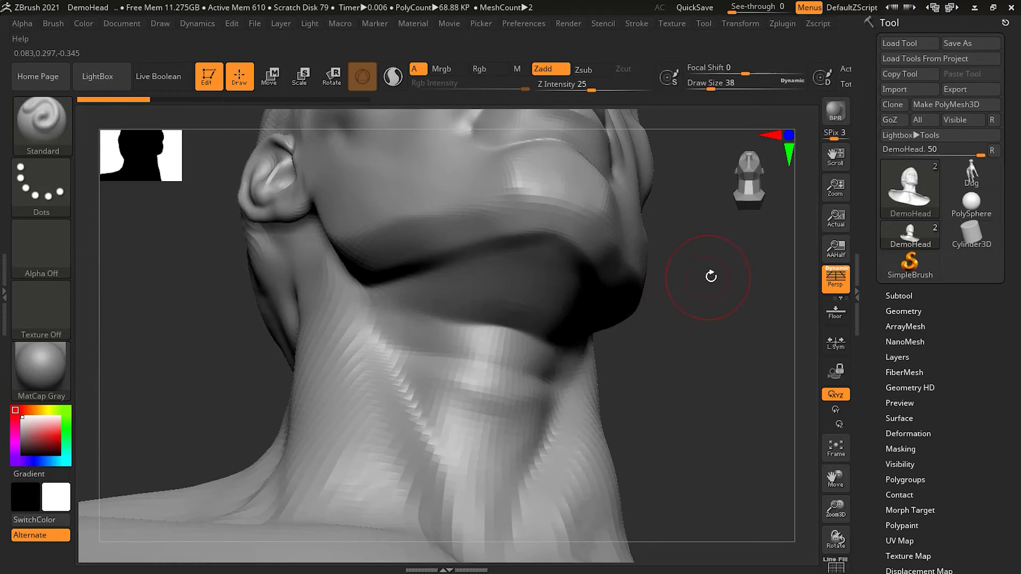
- Load the Smooth Stronger brush from the Smooth folder of the LightBox brush library as the smoothing brush
mouse_move(723, 293)
left_mouse_down("alt")
mouse_move(605, 294)
mouse_move(660, 280)
mouse_move(645, 333)
mouse_move(633, 332)
mouse_move(656, 346)
left_mouse_up("alt")
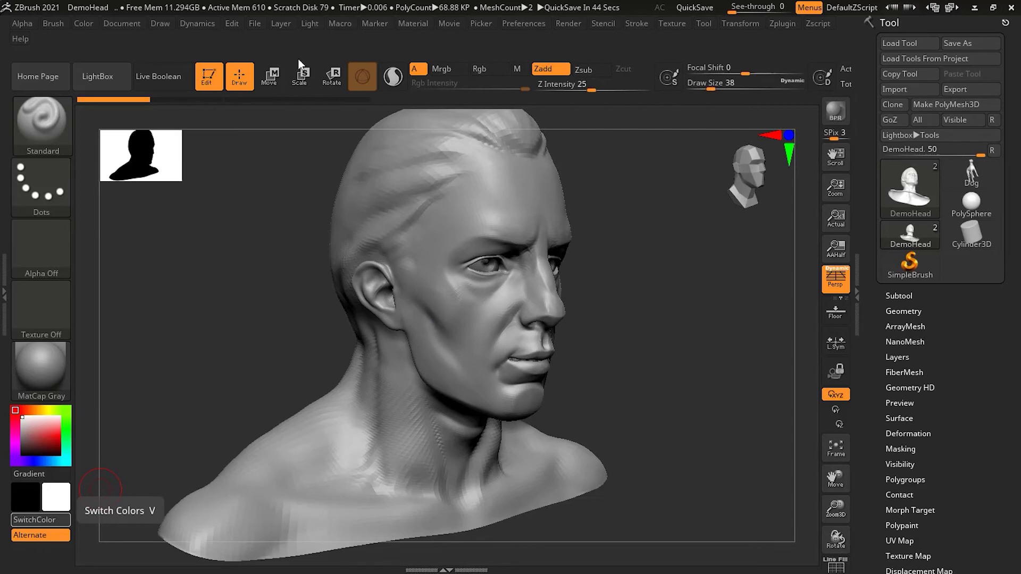
left_click(40, 120)
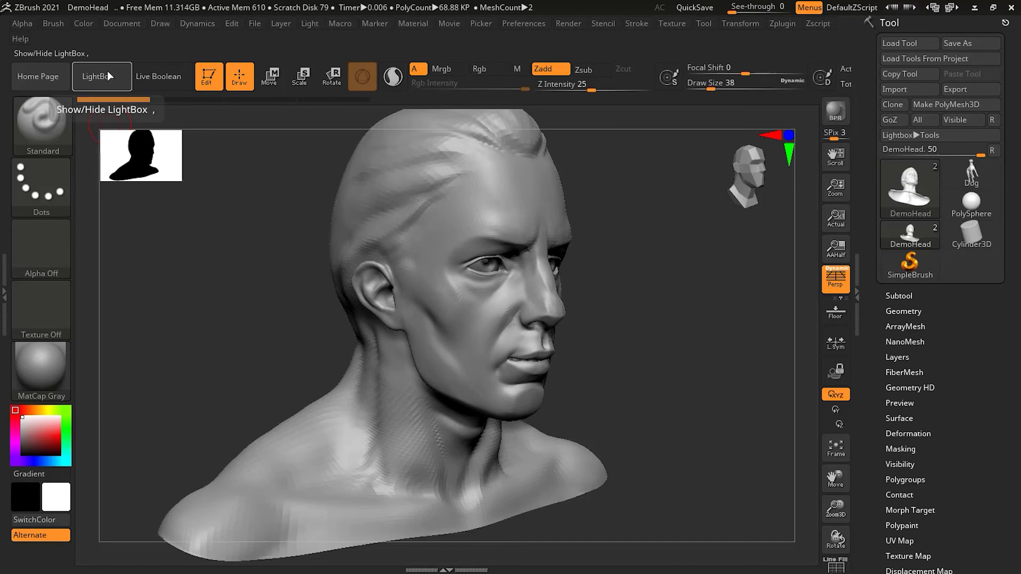
left_click(108, 73)
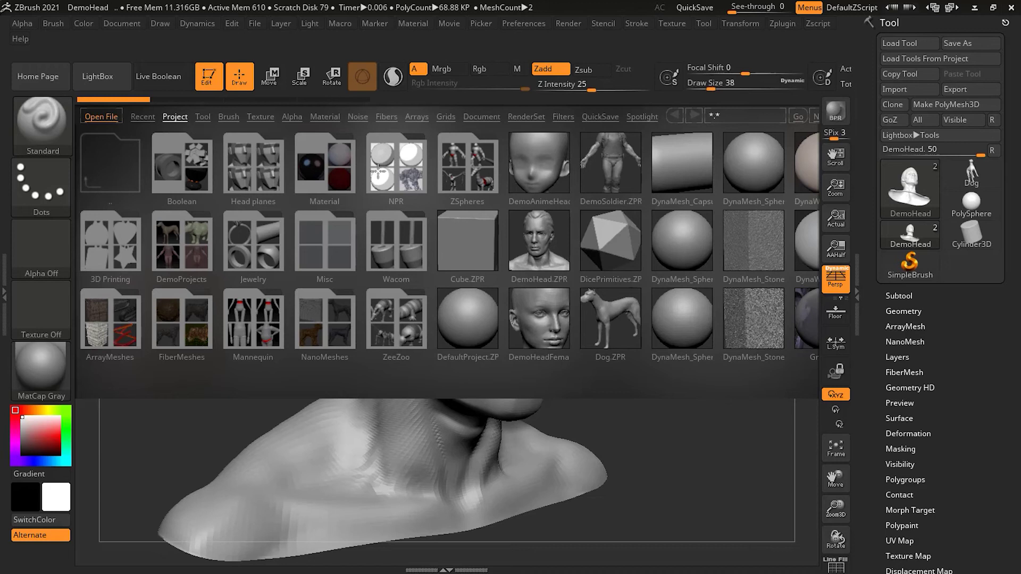
left_click(233, 117)
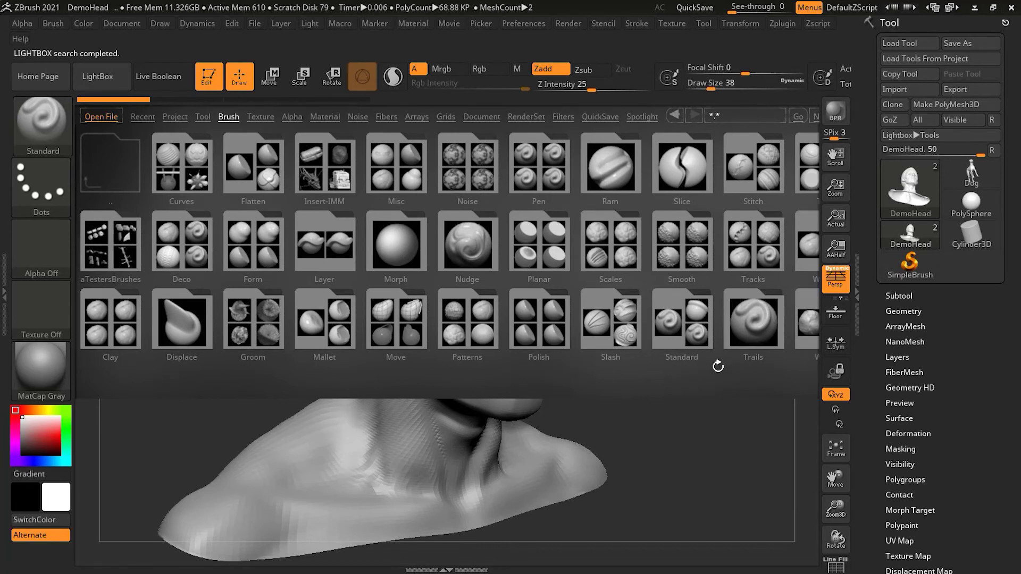
double_click(692, 259)
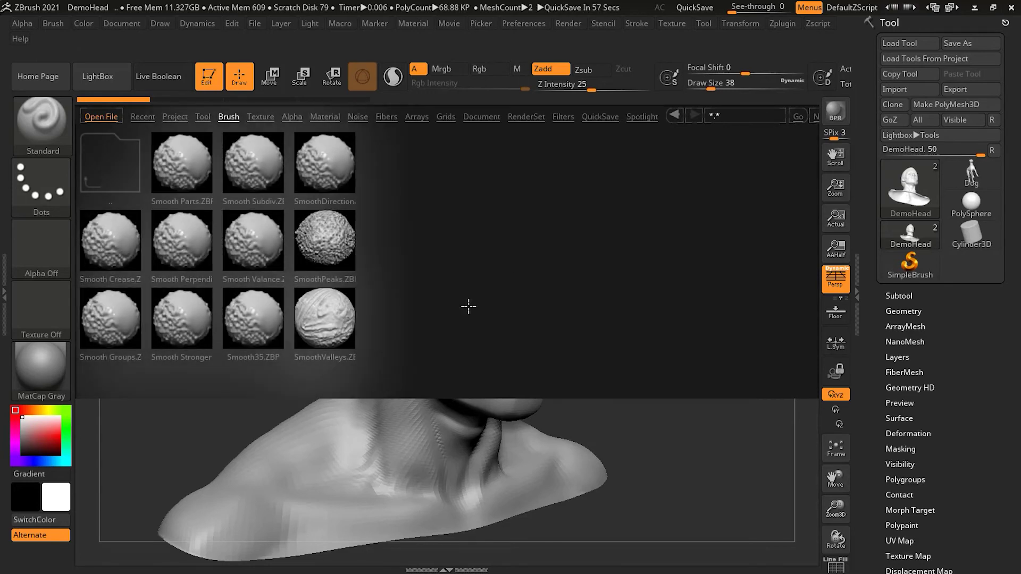
double_click(193, 320)
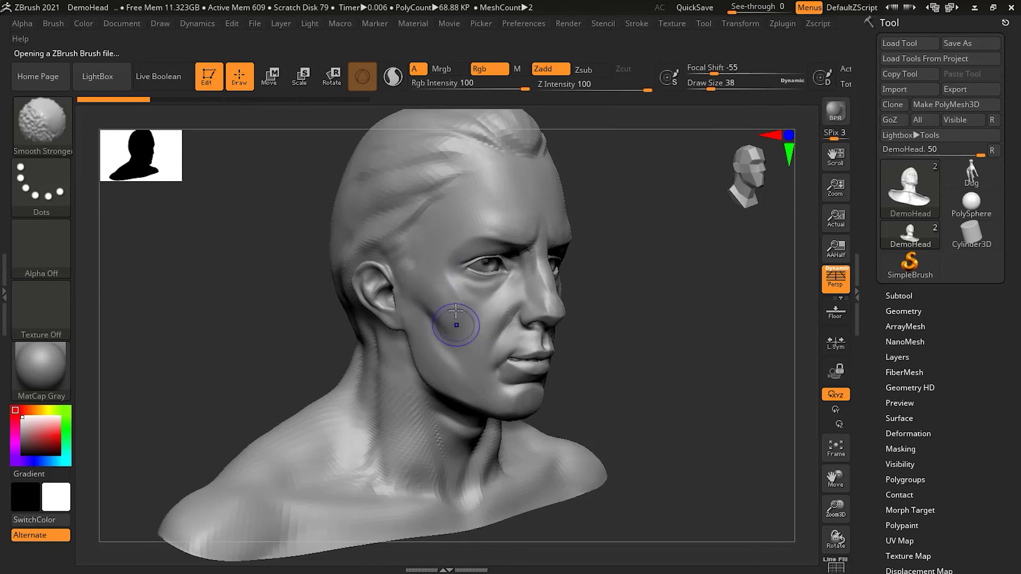
- Try out the Smooth Stronger brush on the face and neck
mouse_move(493, 363)
left_mouse_down()
mouse_move(439, 300)
mouse_move(433, 314)
mouse_move(401, 279)
mouse_move(410, 250)
mouse_move(372, 314)
mouse_move(380, 268)
left_mouse_up()
mouse_move(493, 301)
left_mouse_down("shift")
mouse_move(479, 239)
mouse_move(524, 388)
mouse_move(504, 386)
mouse_move(535, 261)
mouse_move(511, 246)
mouse_move(508, 210)
mouse_move(425, 170)
mouse_move(441, 196)
mouse_move(337, 207)
mouse_move(505, 136)
mouse_move(518, 117)
mouse_move(376, 431)
mouse_move(420, 479)
mouse_move(441, 473)
mouse_move(489, 420)
mouse_move(496, 356)
mouse_move(475, 424)
mouse_move(371, 420)
mouse_move(391, 365)
mouse_move(303, 442)
mouse_move(388, 481)
mouse_move(380, 420)
mouse_move(412, 407)
left_mouse_up("shift")
mouse_move(352, 263)
left_mouse_down()
mouse_move(366, 308)
mouse_move(340, 279)
left_mouse_up()
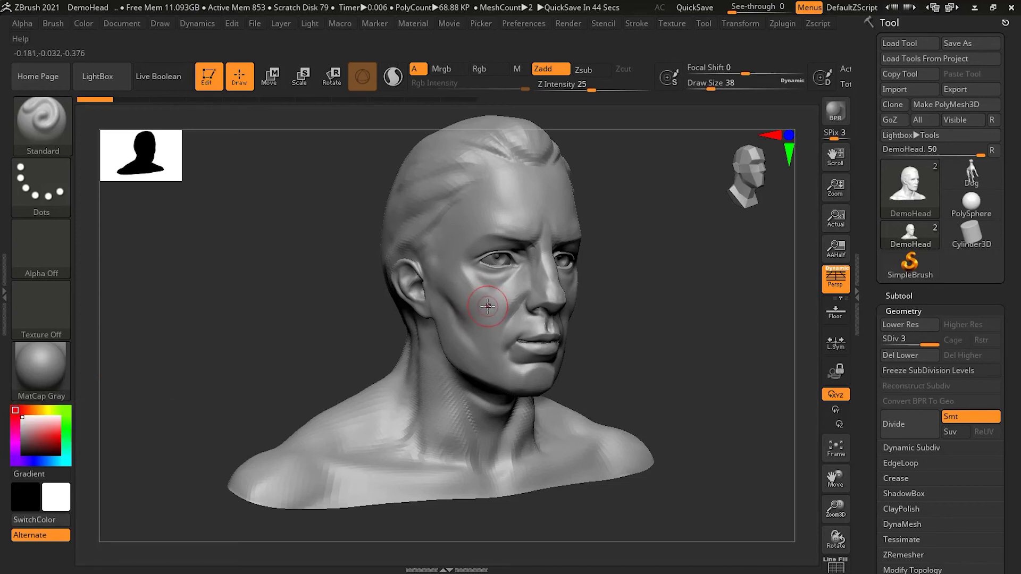
- Subdivide the head mesh once more to subdivision level 4
key("shift")
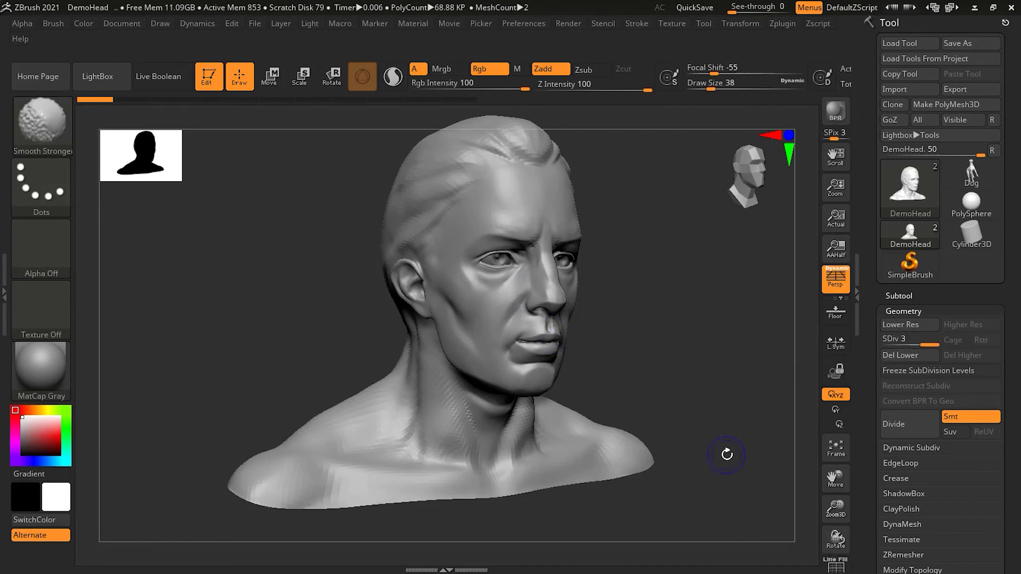
left_click(909, 429)
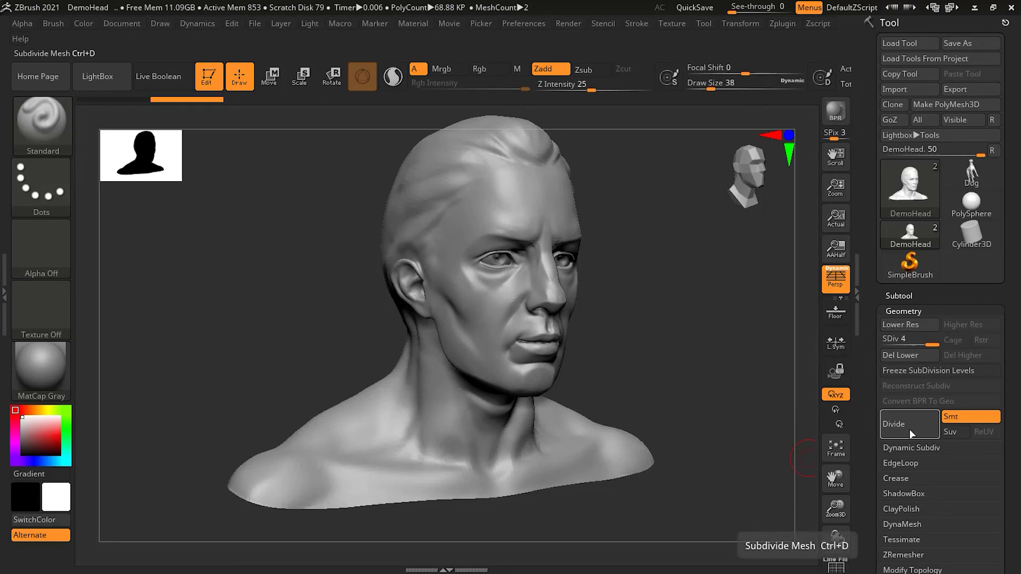
- Test Smooth Stronger on the cheek and enlarge its draw size to 122
key("shift")
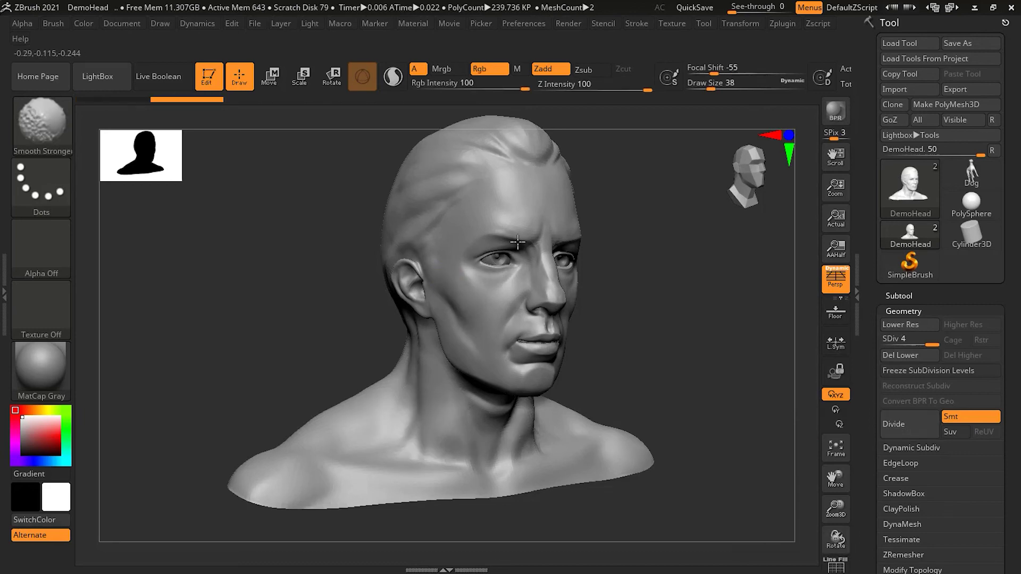
mouse_move(473, 297)
left_mouse_down("shift")
mouse_move(503, 285)
mouse_move(475, 291)
left_mouse_up("shift")
key("bracketright")
key("bracketright")
key("bracketright")
key("bracketright")
key("bracketright")
key("bracketright")
key("bracketright")
key("bracketright")
- Smooth the face, hair and neck heavily with the enlarged Smooth Stronger brush and undo those strokes
mouse_move(472, 291)
left_mouse_down("shift")
mouse_move(489, 298)
mouse_move(510, 282)
mouse_move(516, 298)
mouse_move(474, 337)
left_mouse_up("shift")
mouse_move(410, 268)
left_mouse_down("shift")
mouse_move(500, 153)
mouse_move(548, 158)
left_mouse_up("shift")
mouse_move(451, 320)
left_mouse_down("shift")
mouse_move(510, 425)
mouse_move(330, 444)
mouse_move(367, 386)
mouse_move(398, 130)
mouse_move(474, 303)
left_mouse_up("shift")
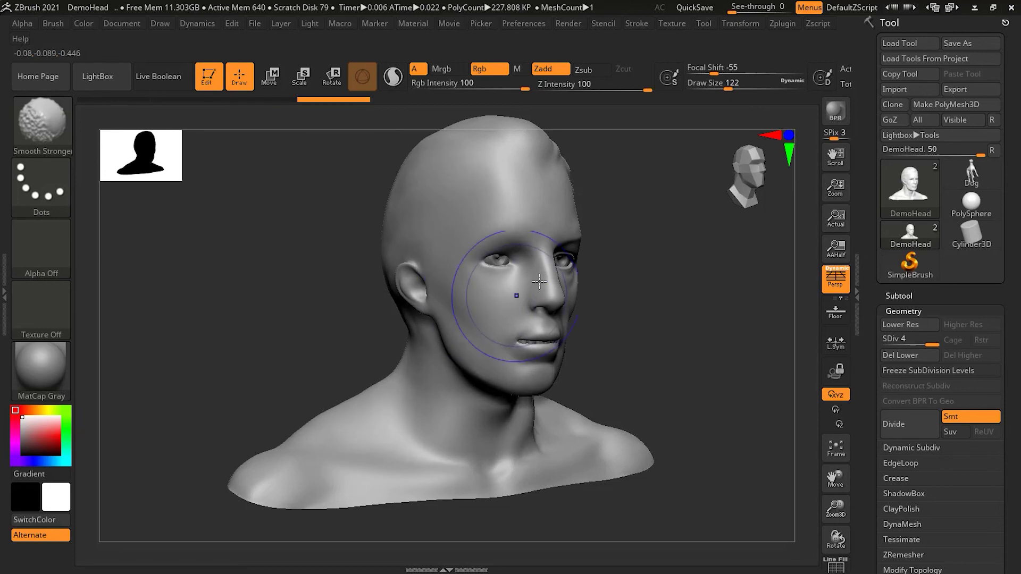
key("ctrl+z")
key("ctrl+z")
key("ctrl+z")
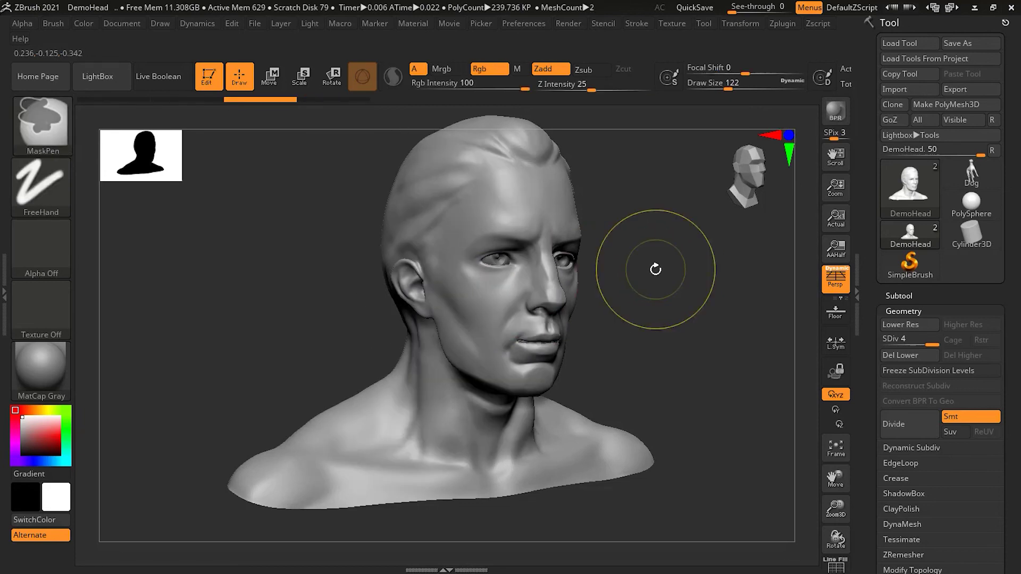
- Choose the regular Smooth brush as the smoothing brush and smooth the head, face and shoulder with it
left_click(51, 123)
key("s")
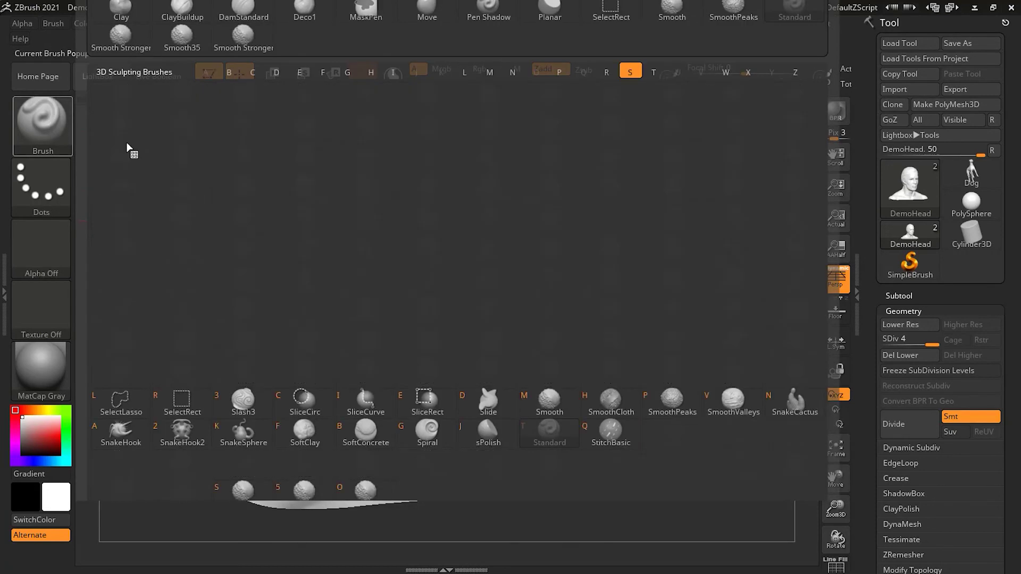
left_click(553, 401)
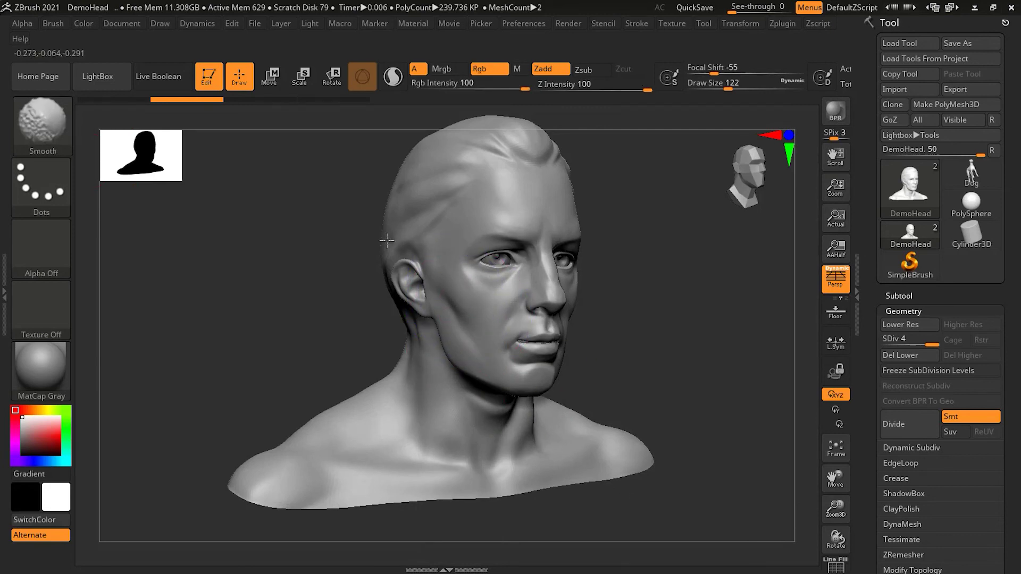
left_click_drag(346, 444, 411, 456, "shift")
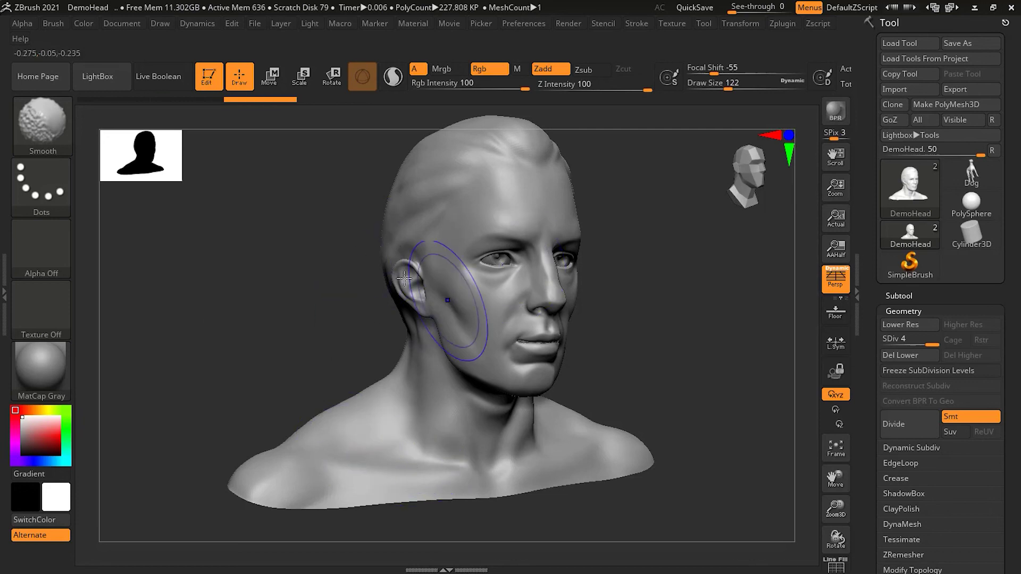
key("shift")
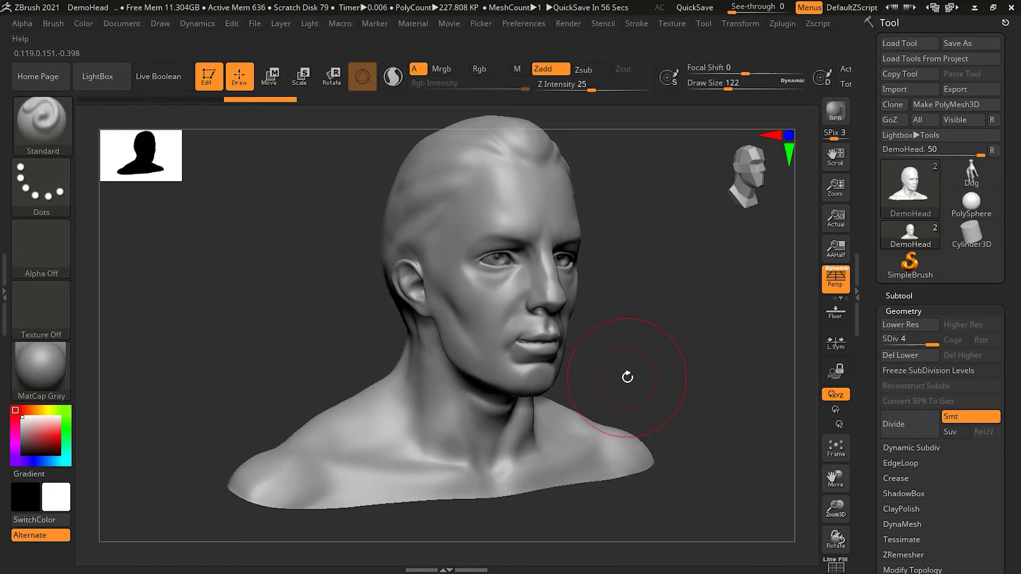
- Select the Standard brush for sculpting and check which smoothing brush it temporarily switches to
key("b")
key("s")
key("t")
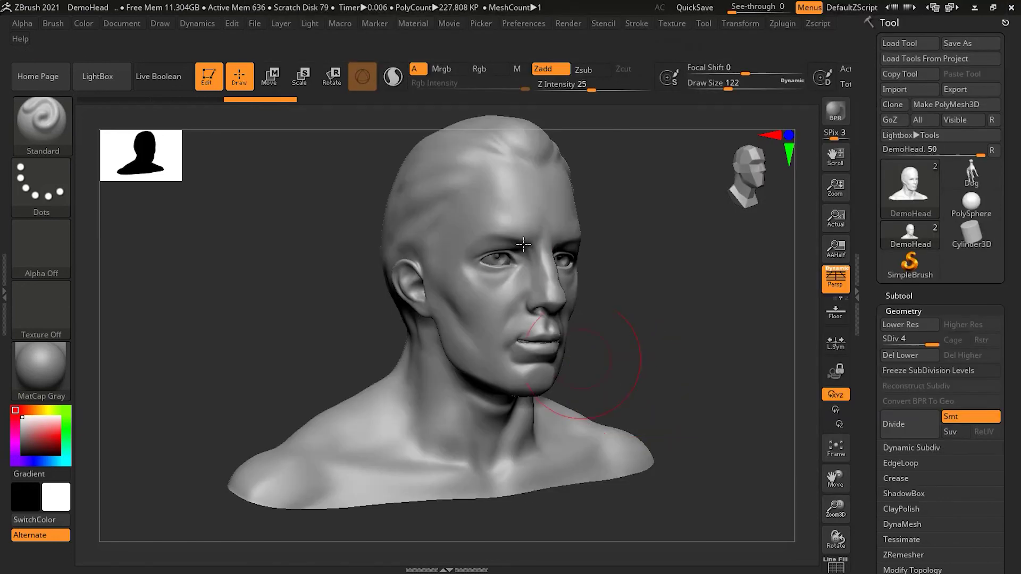
key("shift")
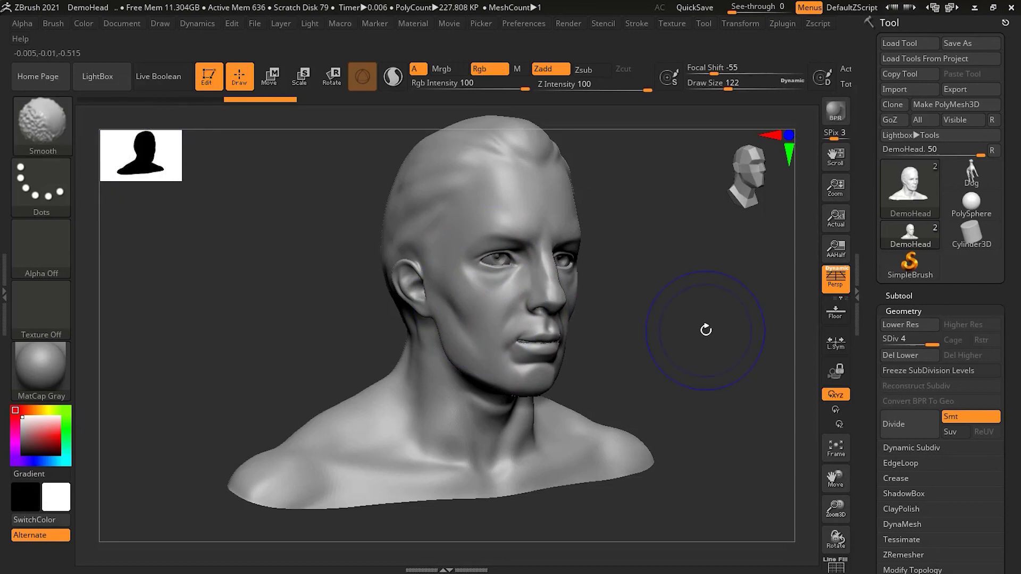
key("shift")
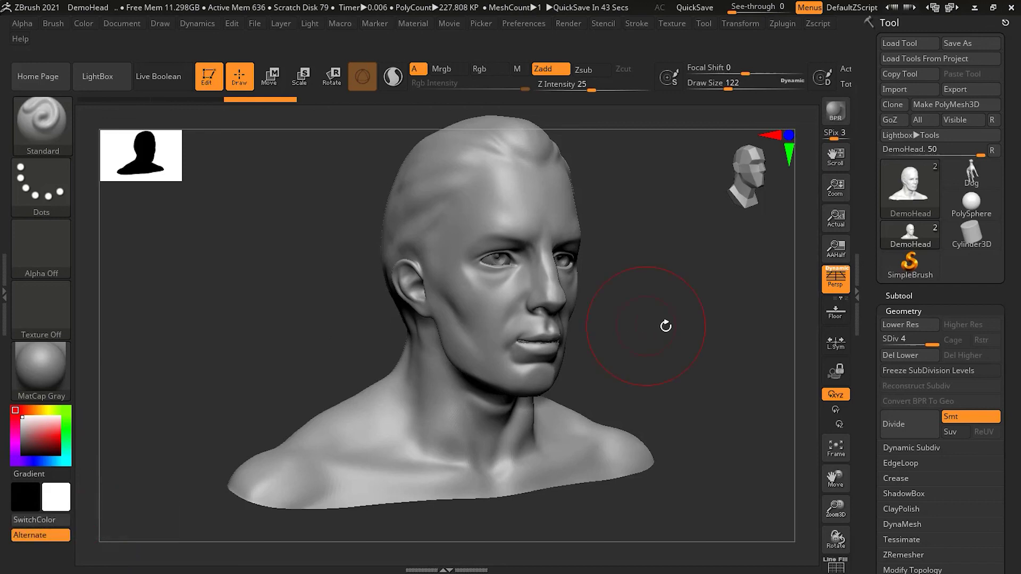
left_click(666, 326)
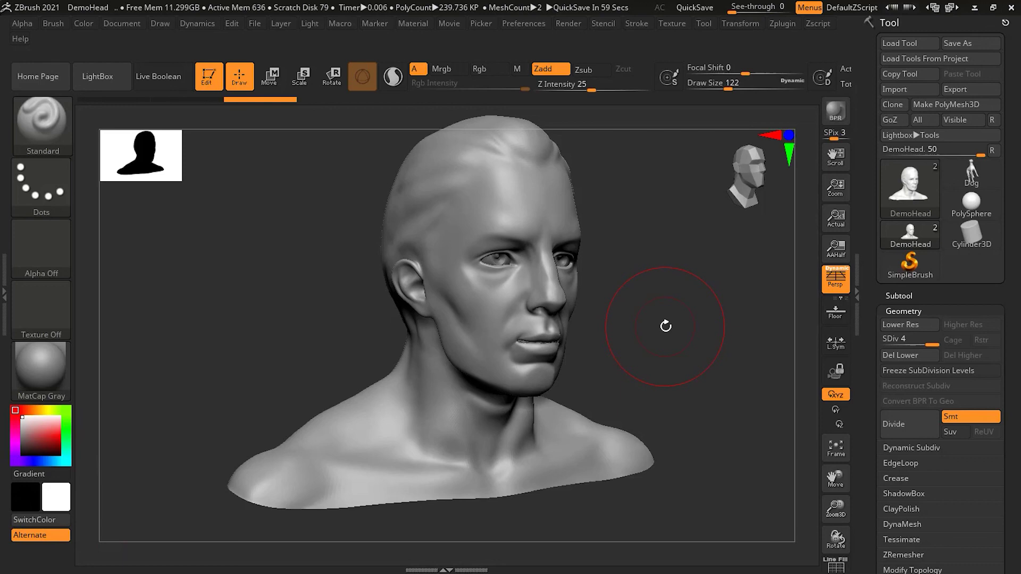